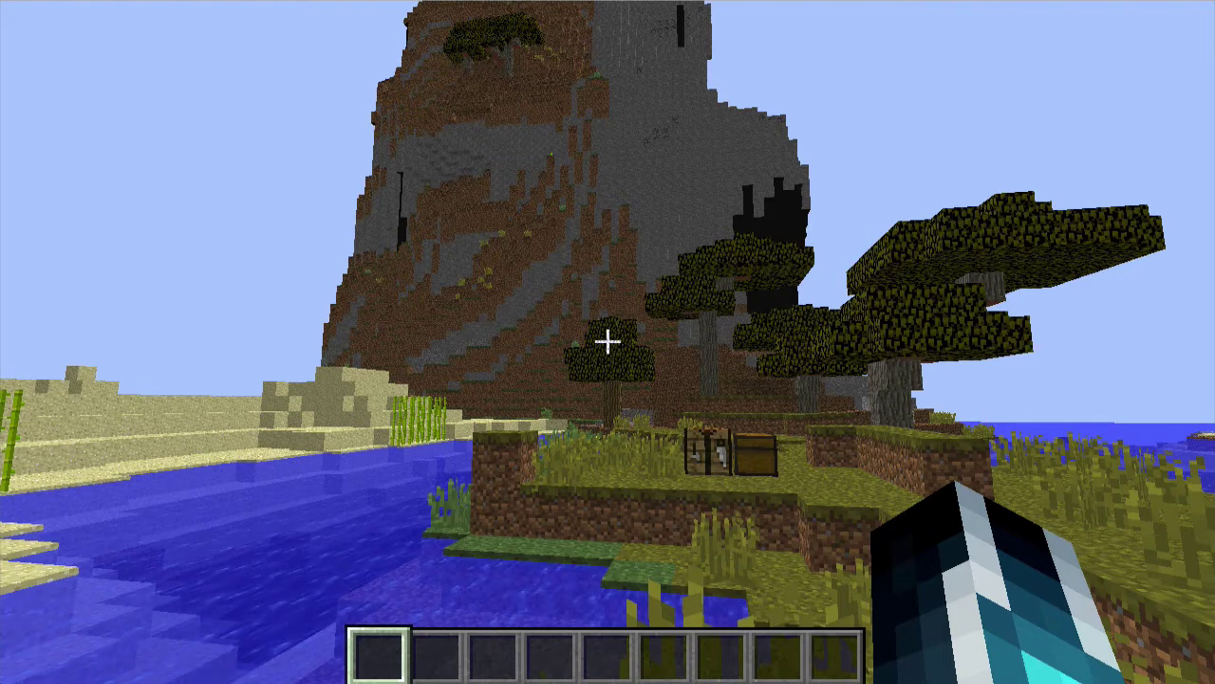
Run the /admin chat command to show the online players menu
{"action": "key", "text": "slash"}
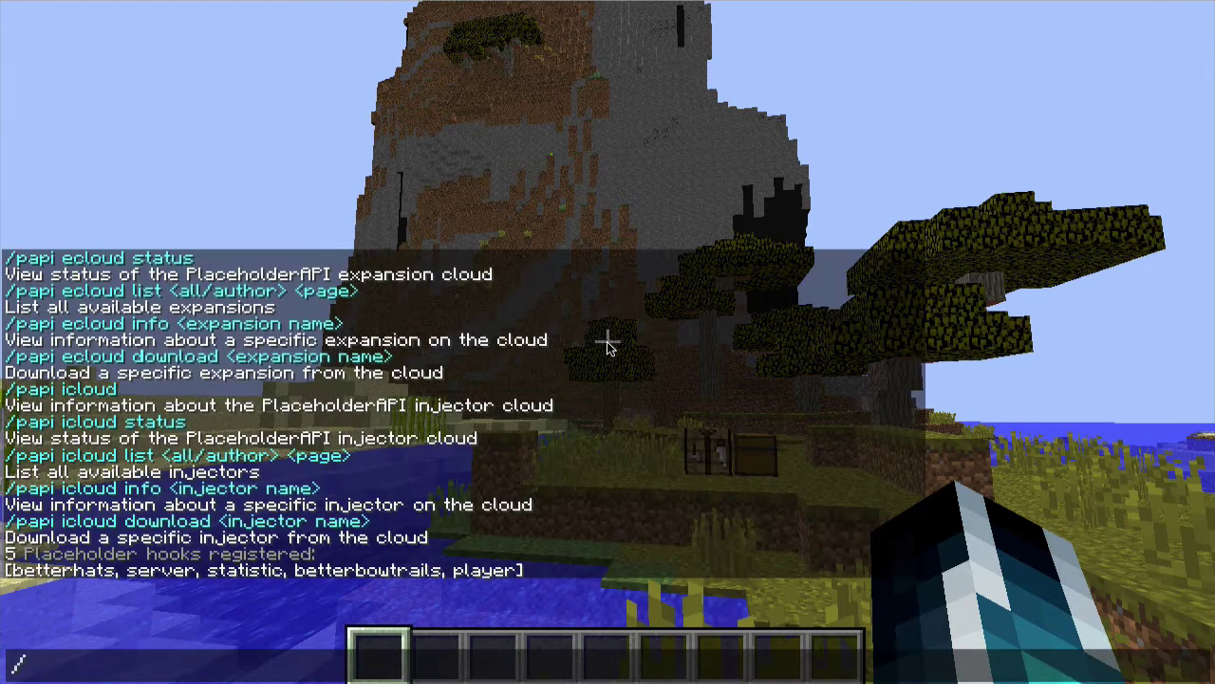
{"action": "type", "text": "admin"}
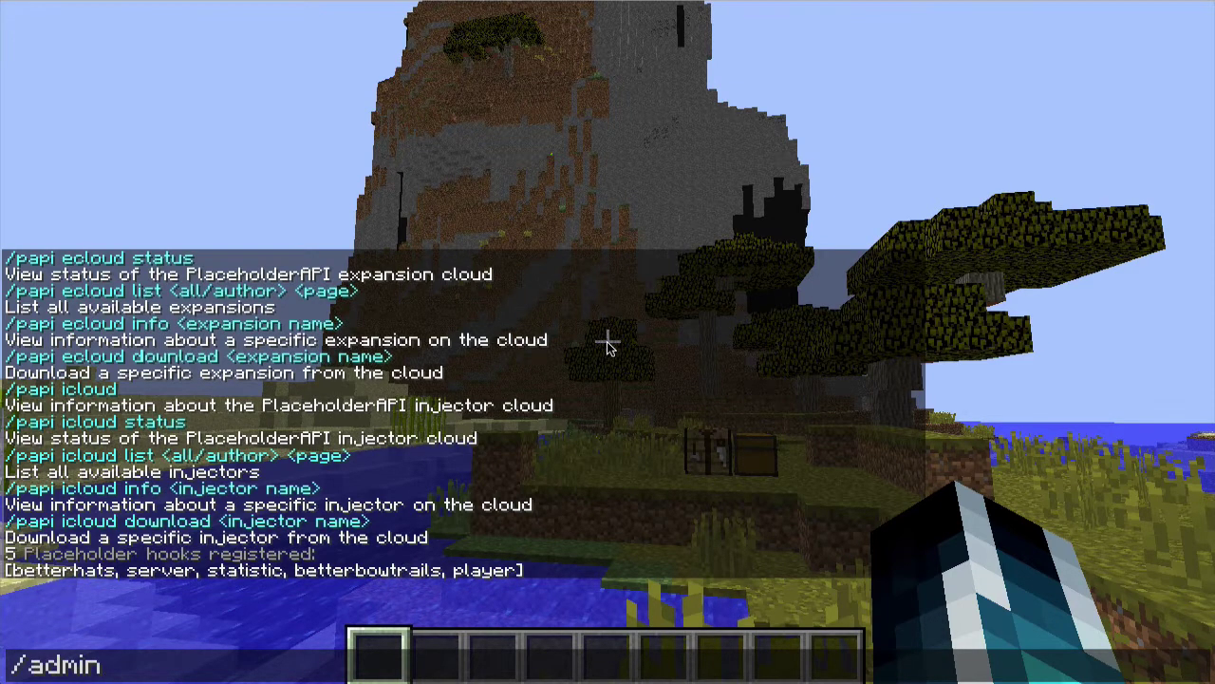
{"action": "key", "text": "Return"}
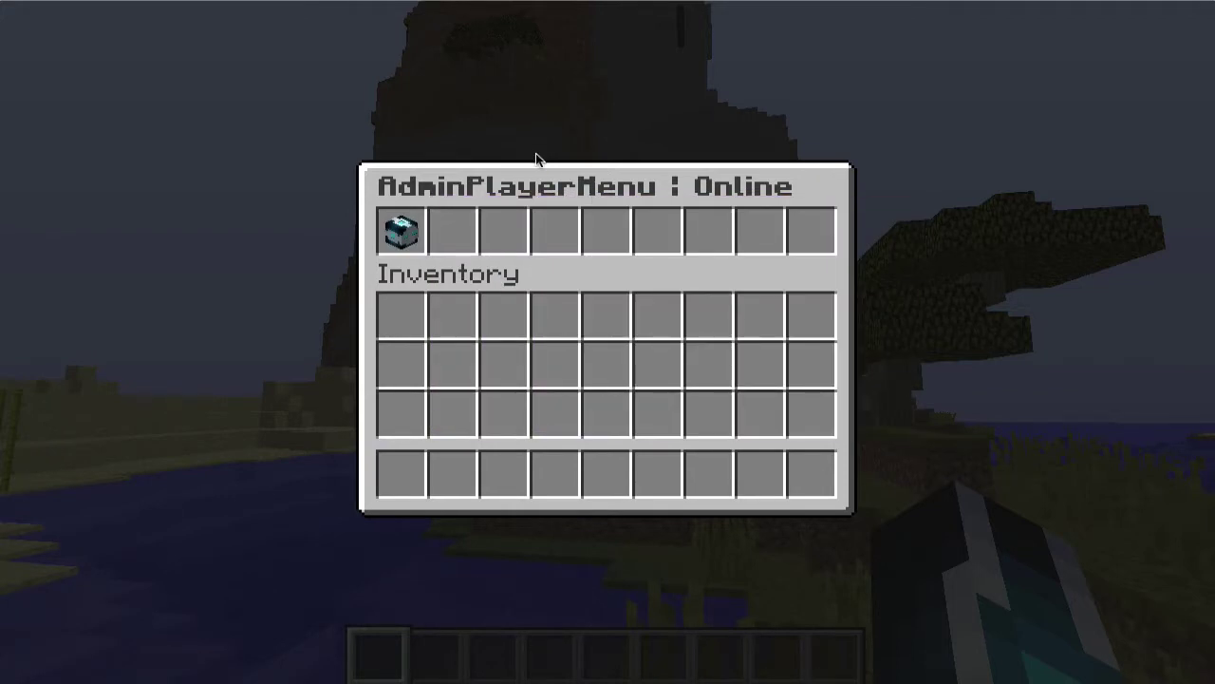
View an online player's control panel, return to the list, then close it and begin '/admin o' in chat
{"action": "left_click", "coordinate": [400, 234]}
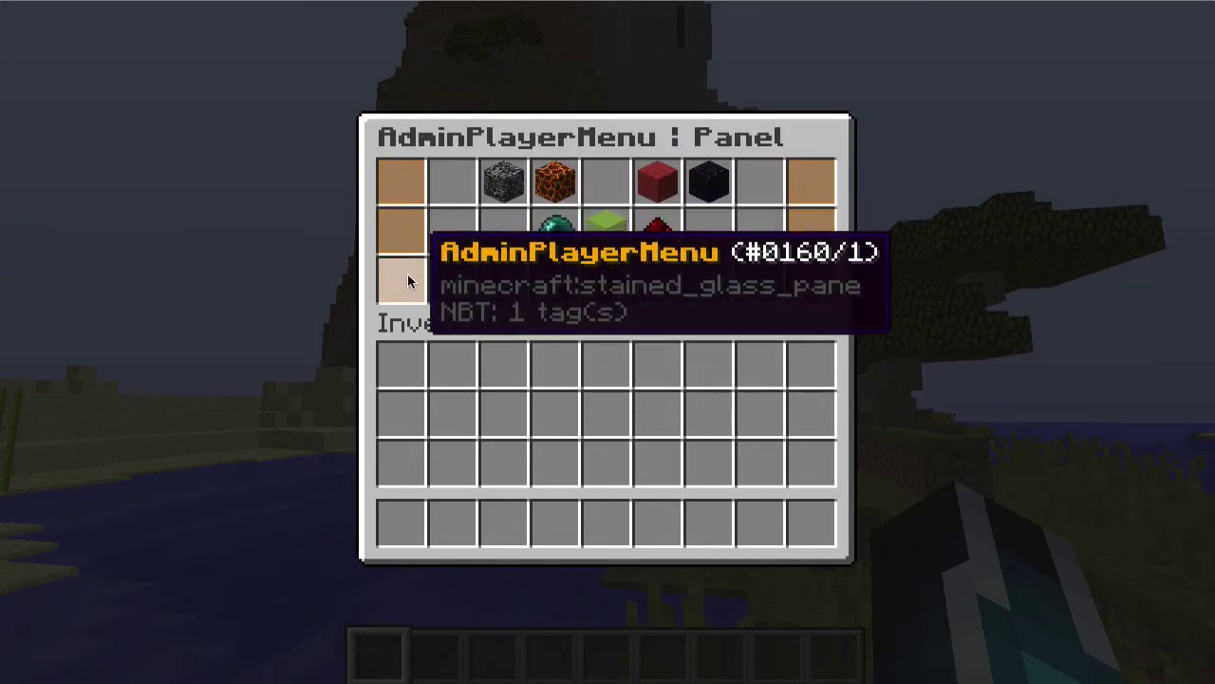
{"action": "left_click", "coordinate": [408, 276]}
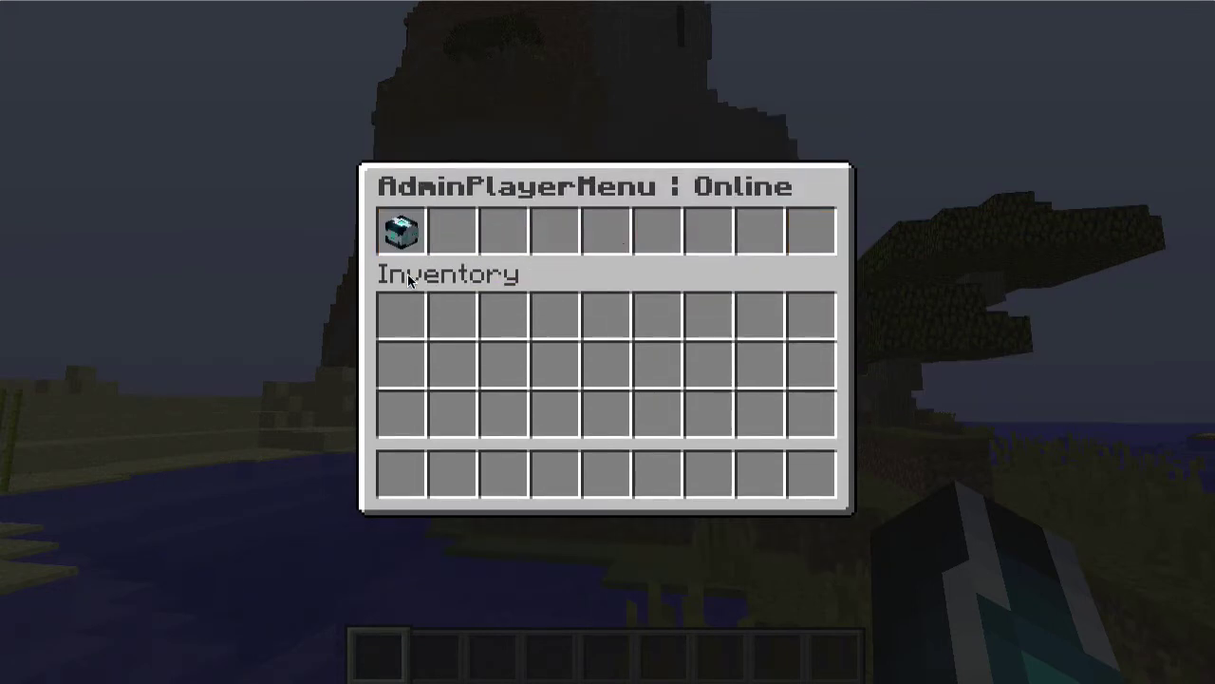
{"action": "key", "text": "Escape"}
{"action": "type", "text": "/admin "}
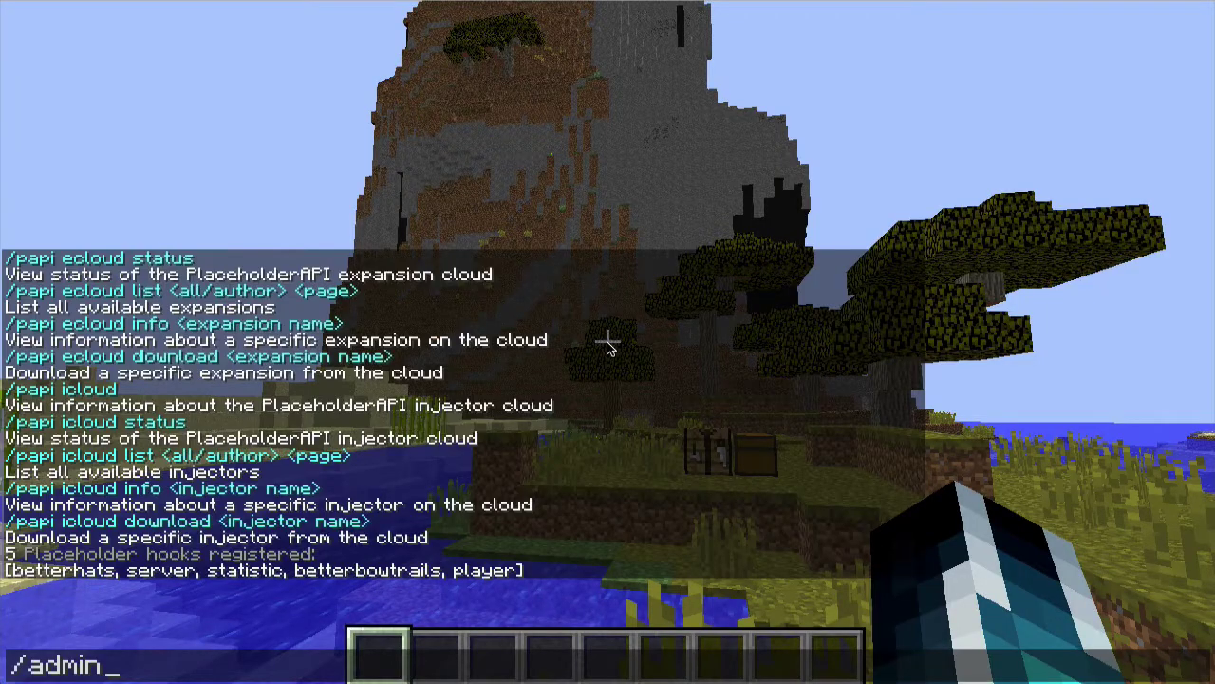
{"action": "type", "text": "o"}
Open the offline players menu with /admino, page through it, and view a player's panel
{"action": "key", "text": "Return"}
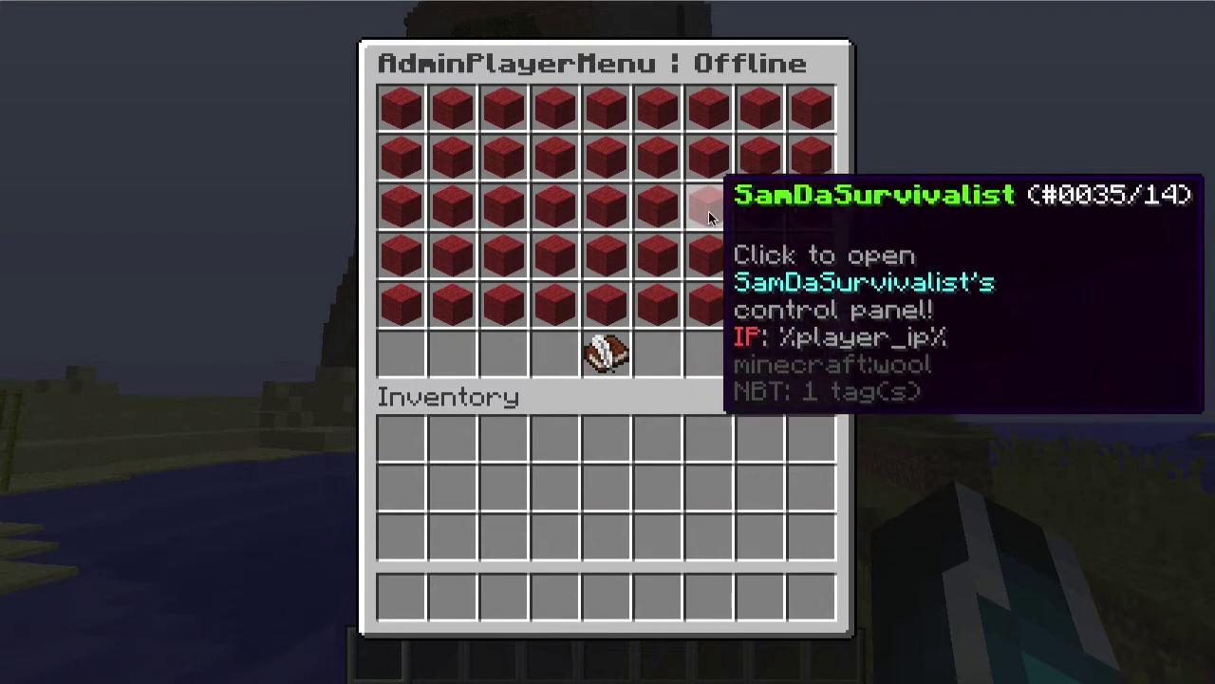
{"action": "left_click", "coordinate": [803, 353]}
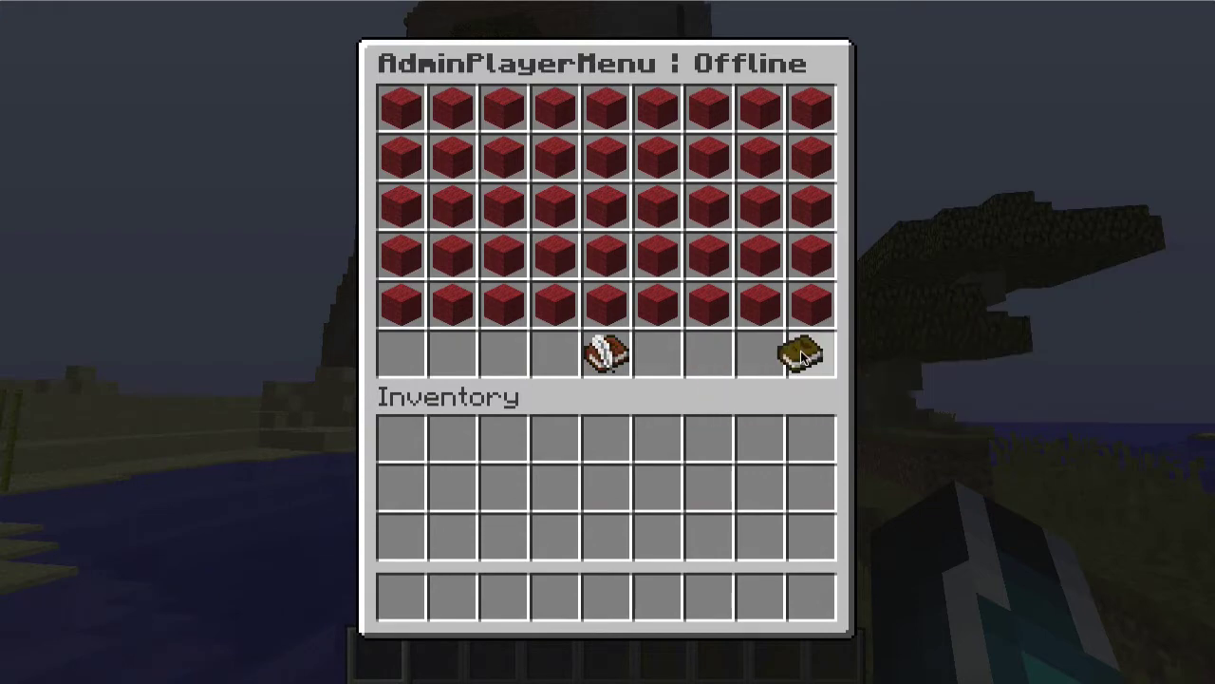
{"action": "left_click", "coordinate": [800, 351]}
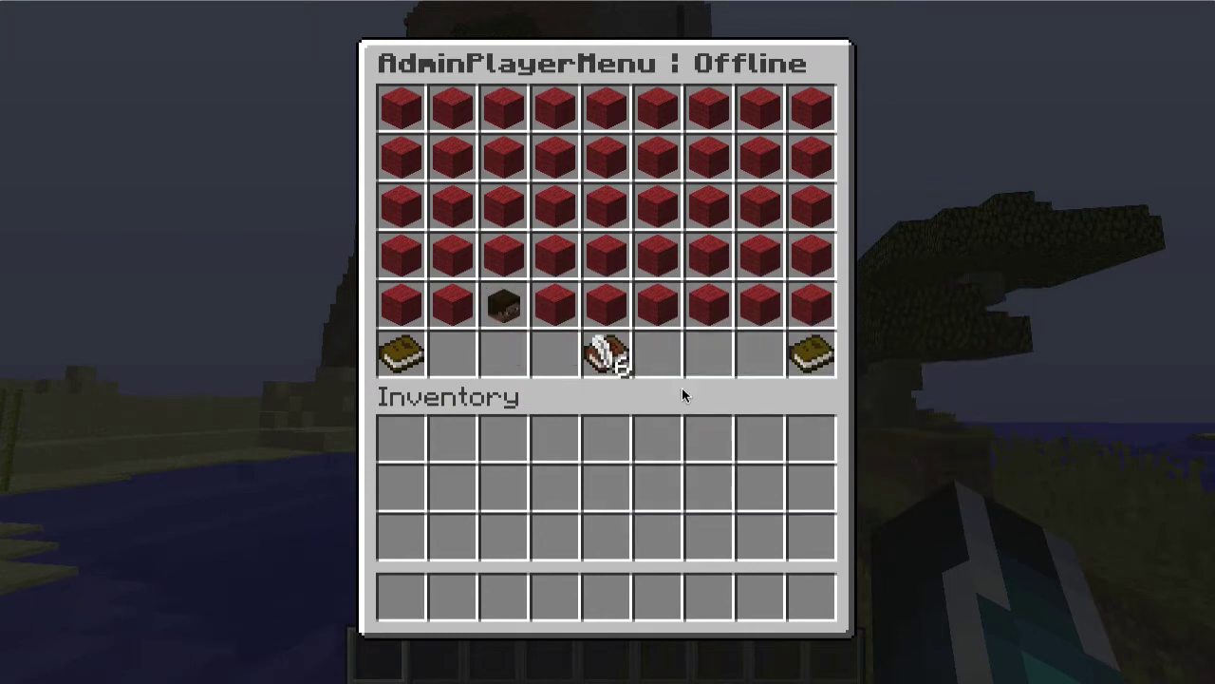
{"action": "left_click", "coordinate": [805, 365]}
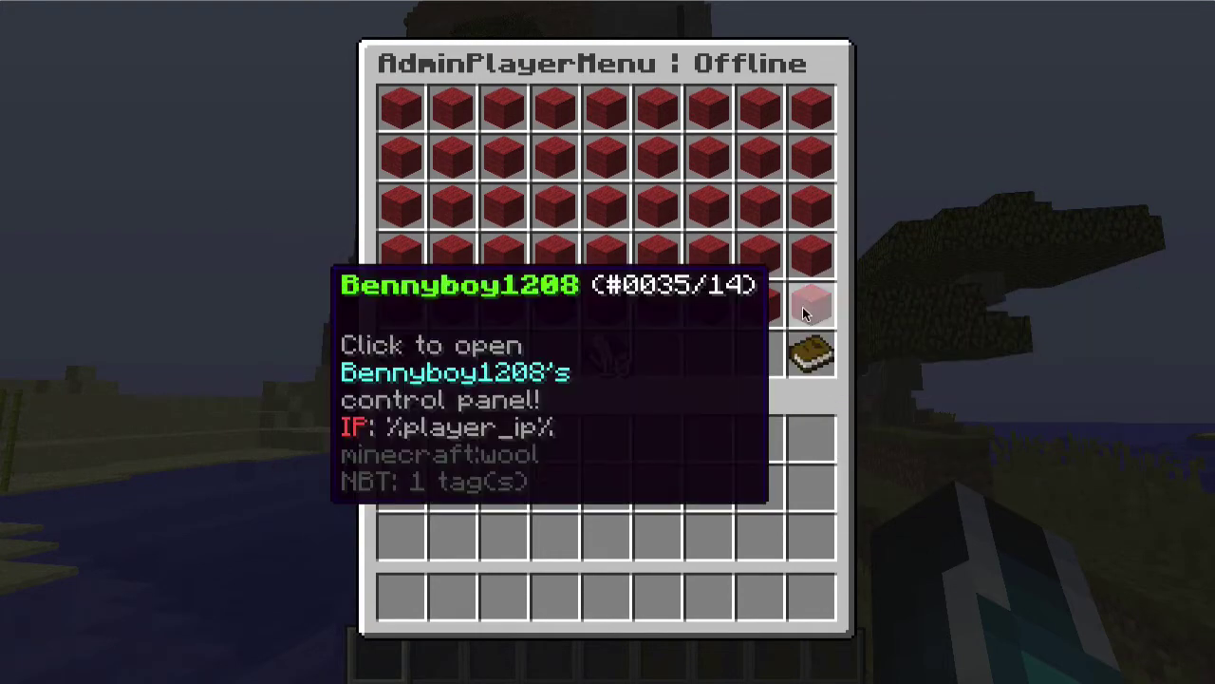
{"action": "left_click", "coordinate": [807, 304]}
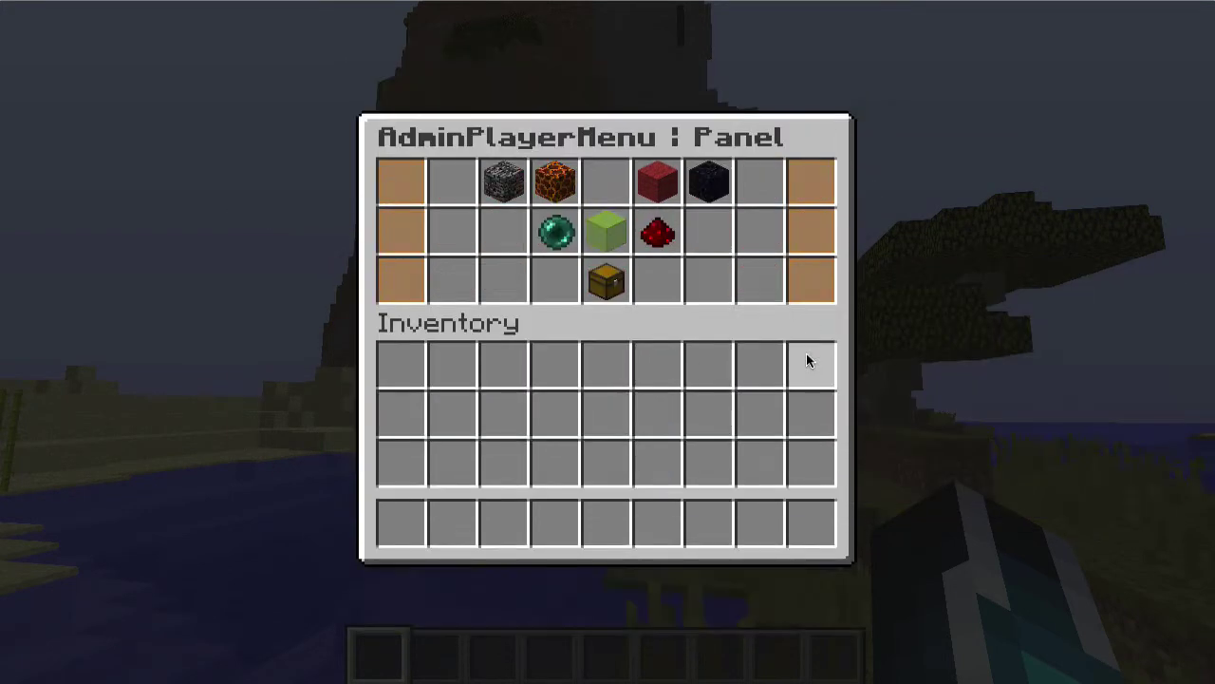
{"action": "left_click", "coordinate": [404, 281]}
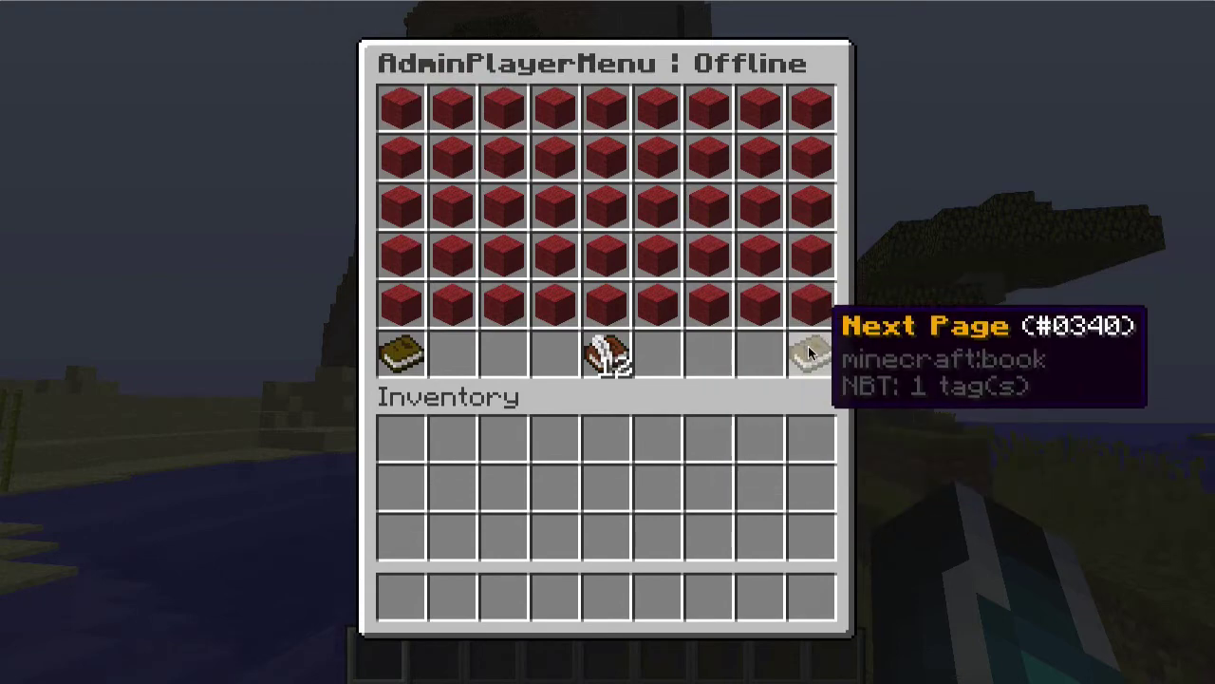
{"action": "left_click", "coordinate": [808, 353]}
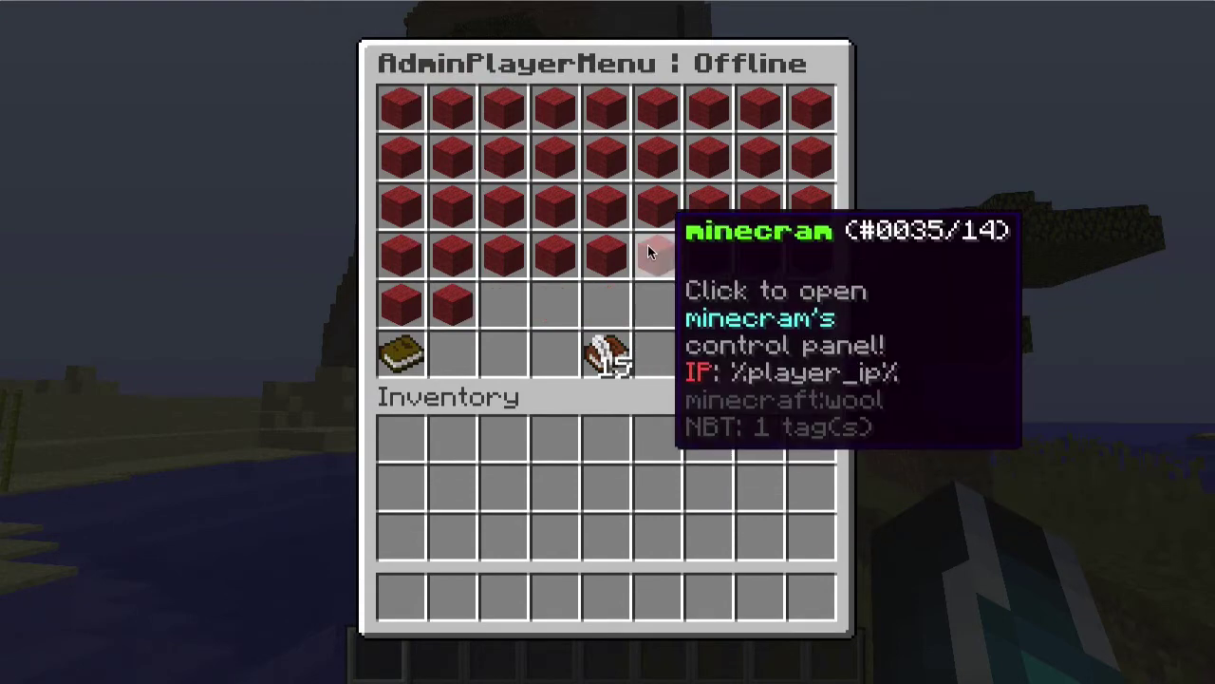
Open more offline players' panels, try the ender pearl teleport, then close the menu
{"action": "left_click", "coordinate": [652, 249]}
{"action": "left_click", "coordinate": [402, 281]}
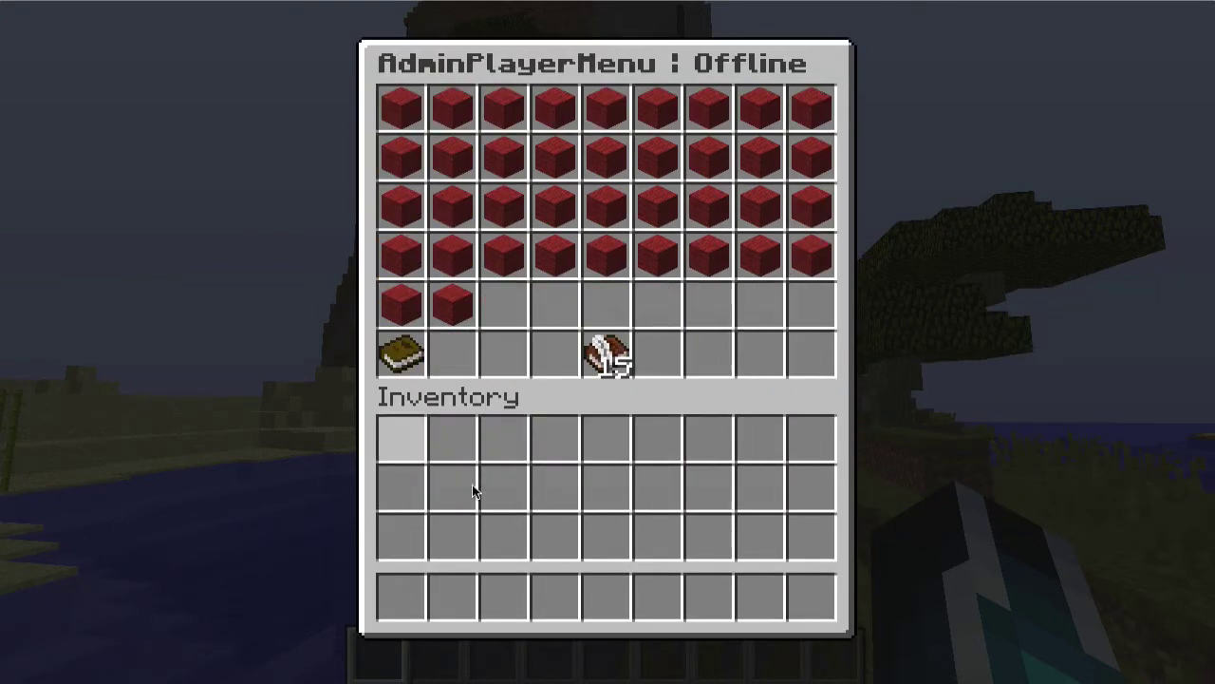
{"action": "left_click", "coordinate": [415, 347]}
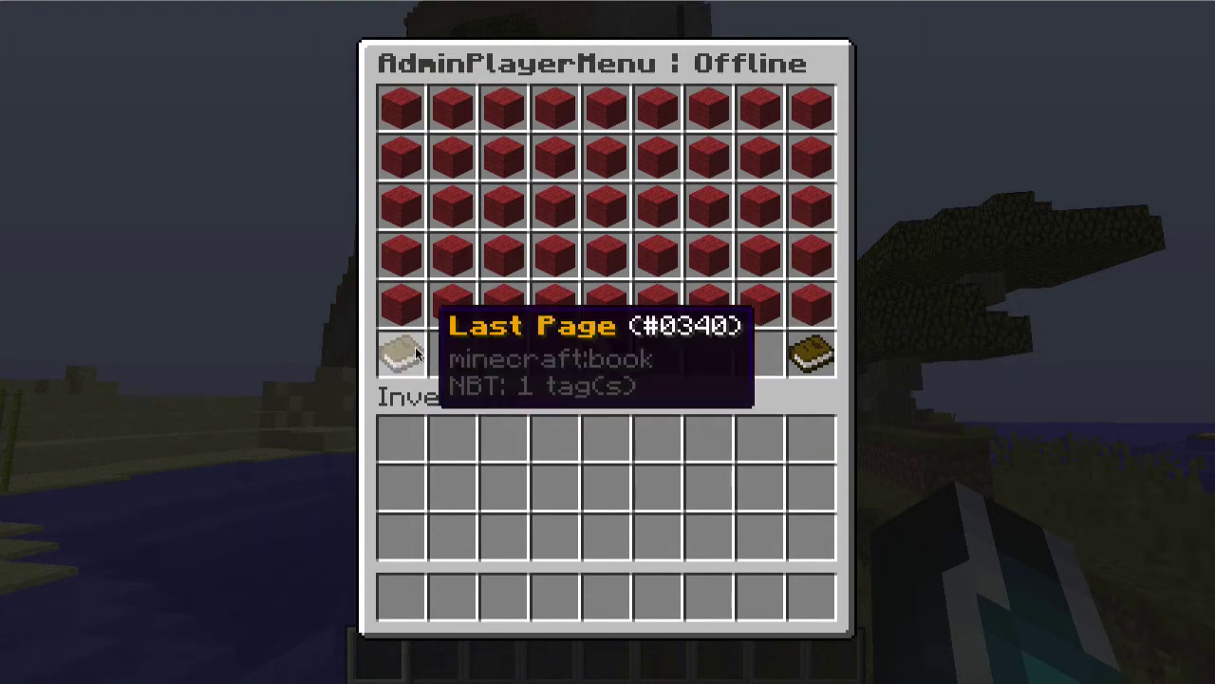
{"action": "left_click", "coordinate": [668, 295]}
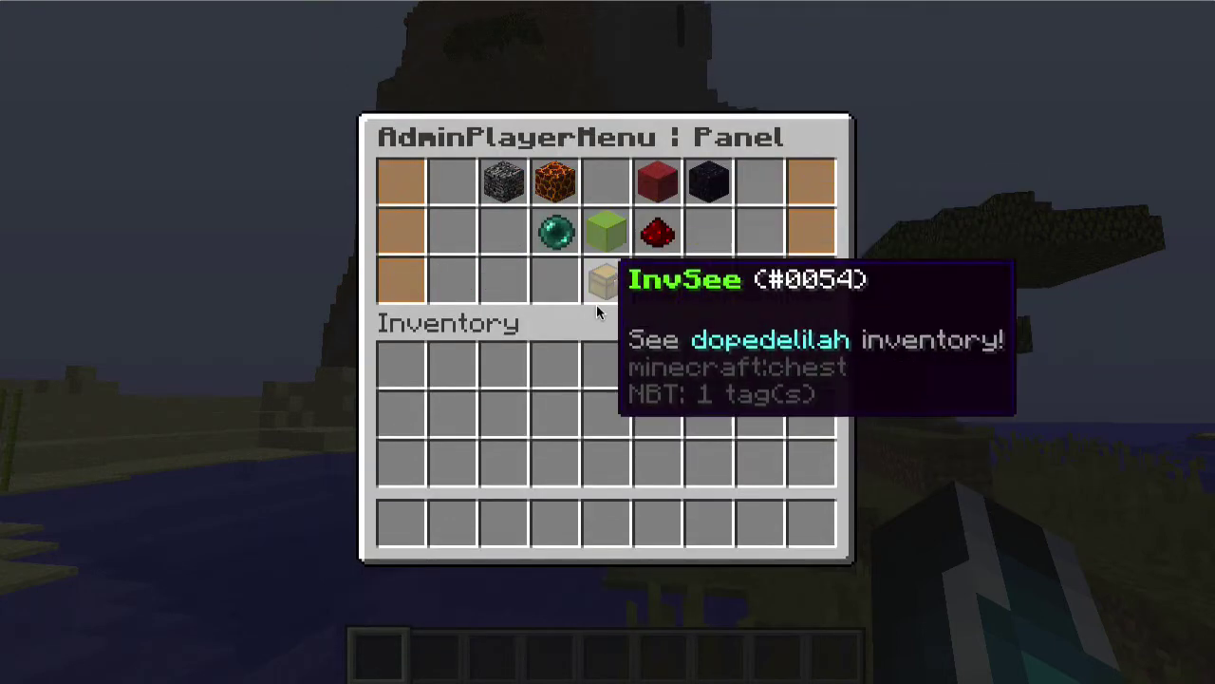
{"action": "left_click", "coordinate": [551, 240]}
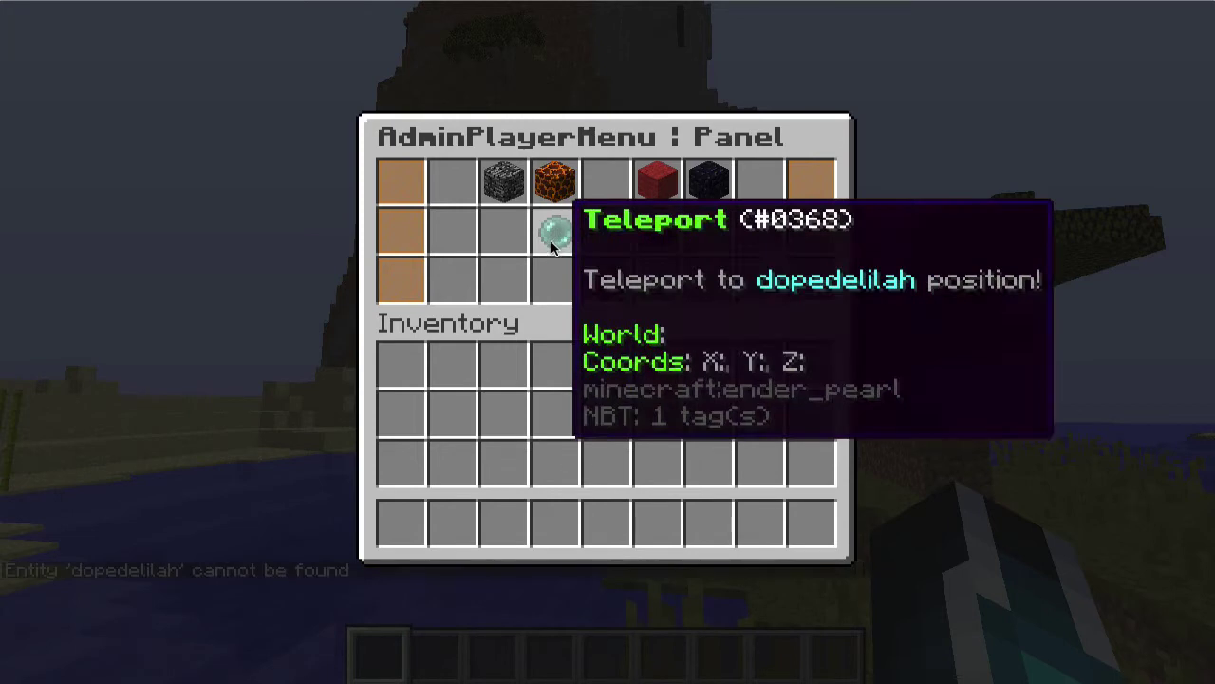
{"action": "left_click", "coordinate": [414, 275]}
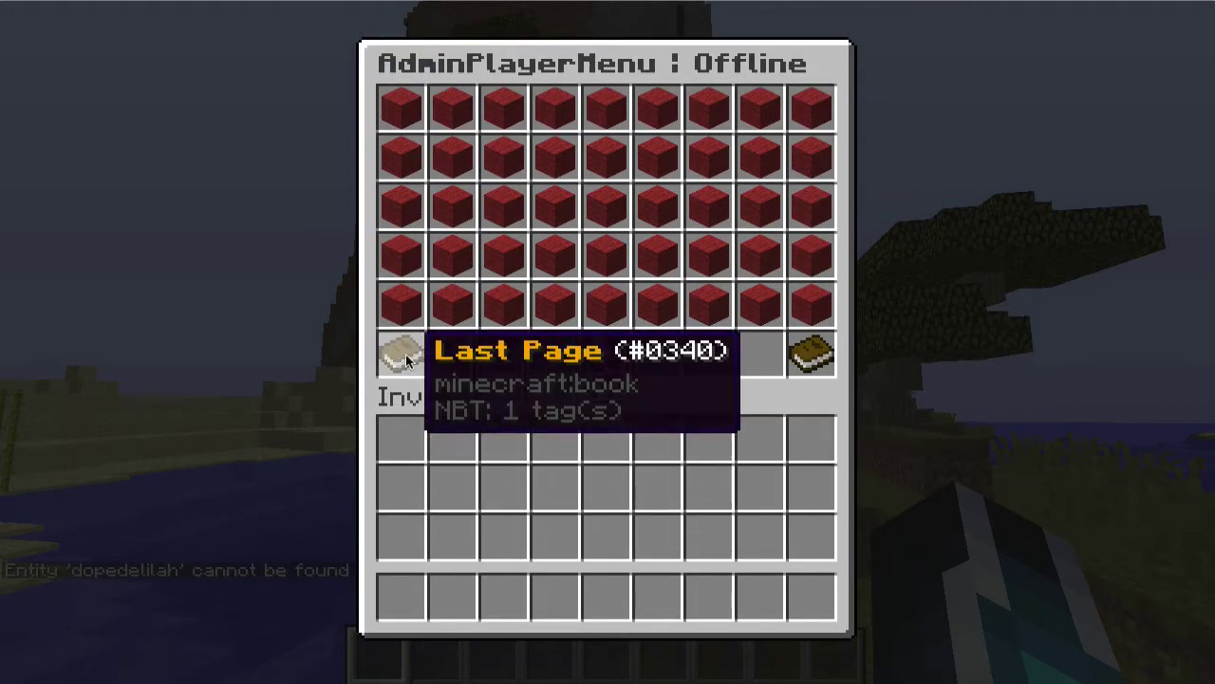
{"action": "key", "text": "Escape"}
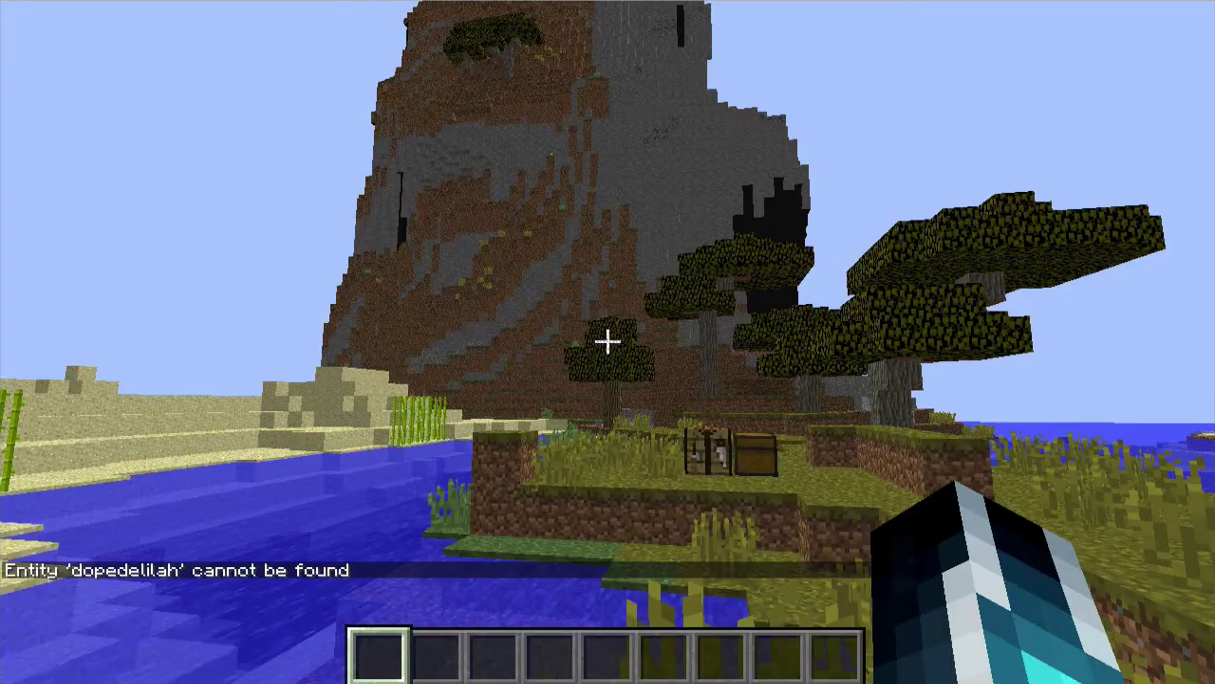
Run /admin help to list the plugin's admin commands
{"action": "type", "text": "/admino"}
{"action": "key", "text": "BackSpace"}
{"action": "type", "text": "help"}
{"action": "key", "text": "Return"}
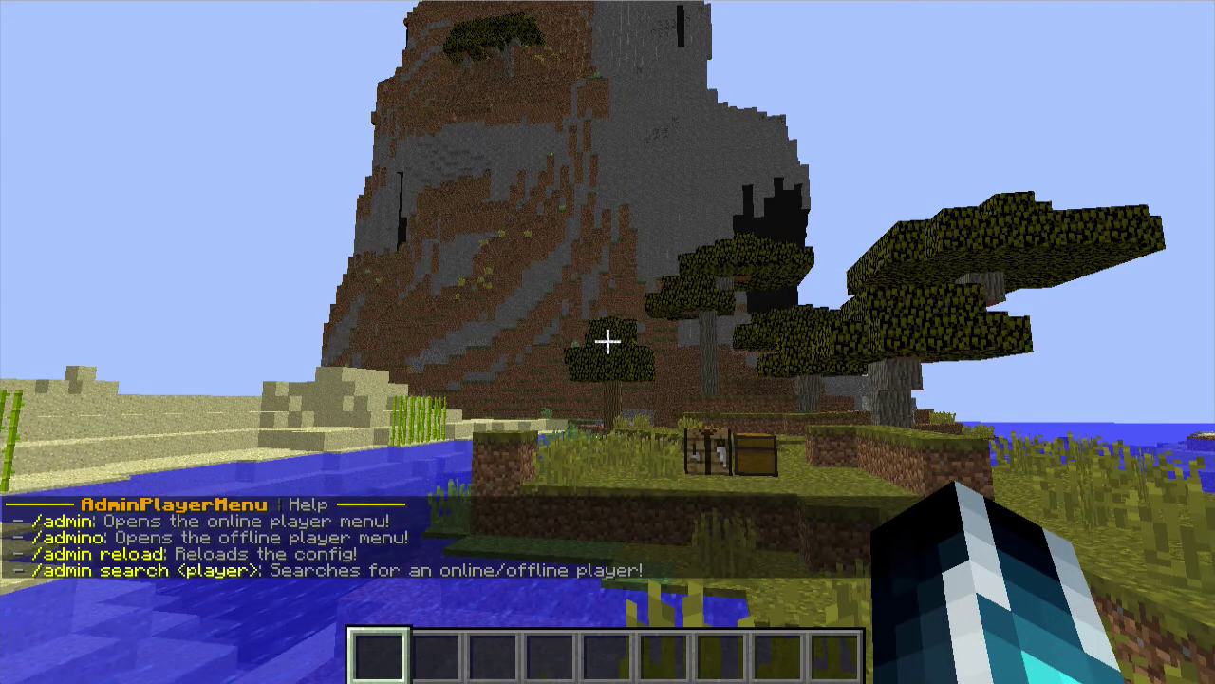
Run /admin search with a player's name to open their control panel
{"action": "key", "text": "slash"}
{"action": "key", "text": "Up"}
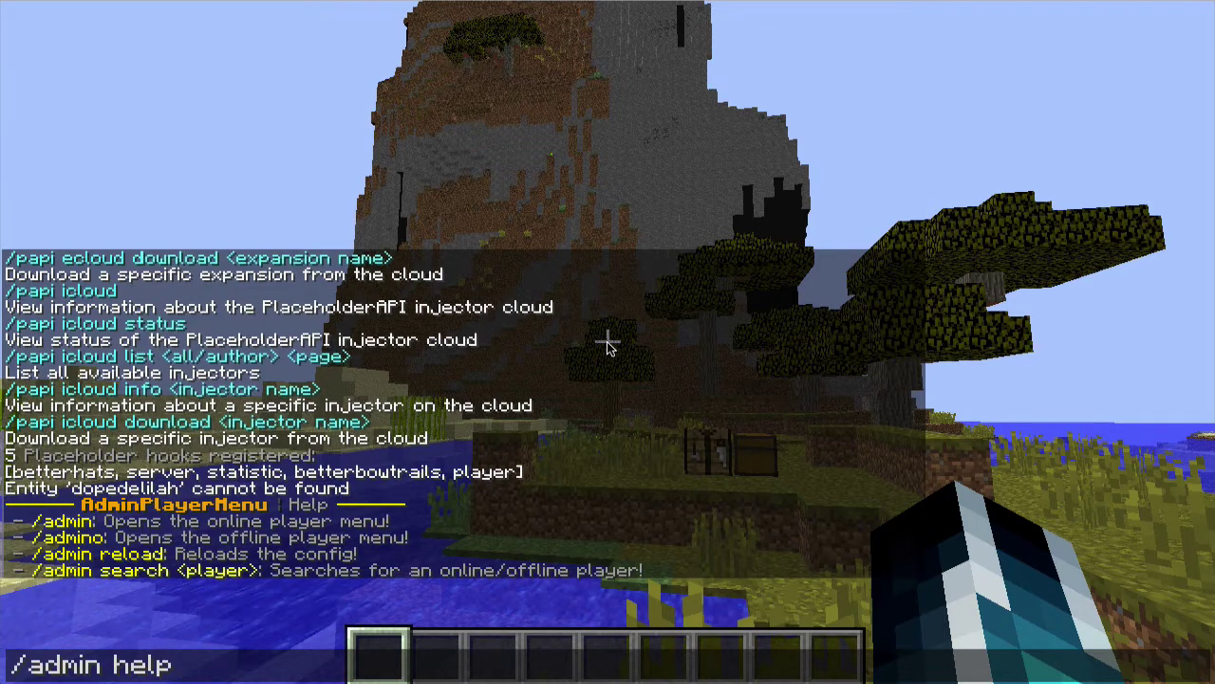
{"action": "key", "text": "BackSpace"}
{"action": "key", "text": "BackSpace"}
{"action": "key", "text": "BackSpace"}
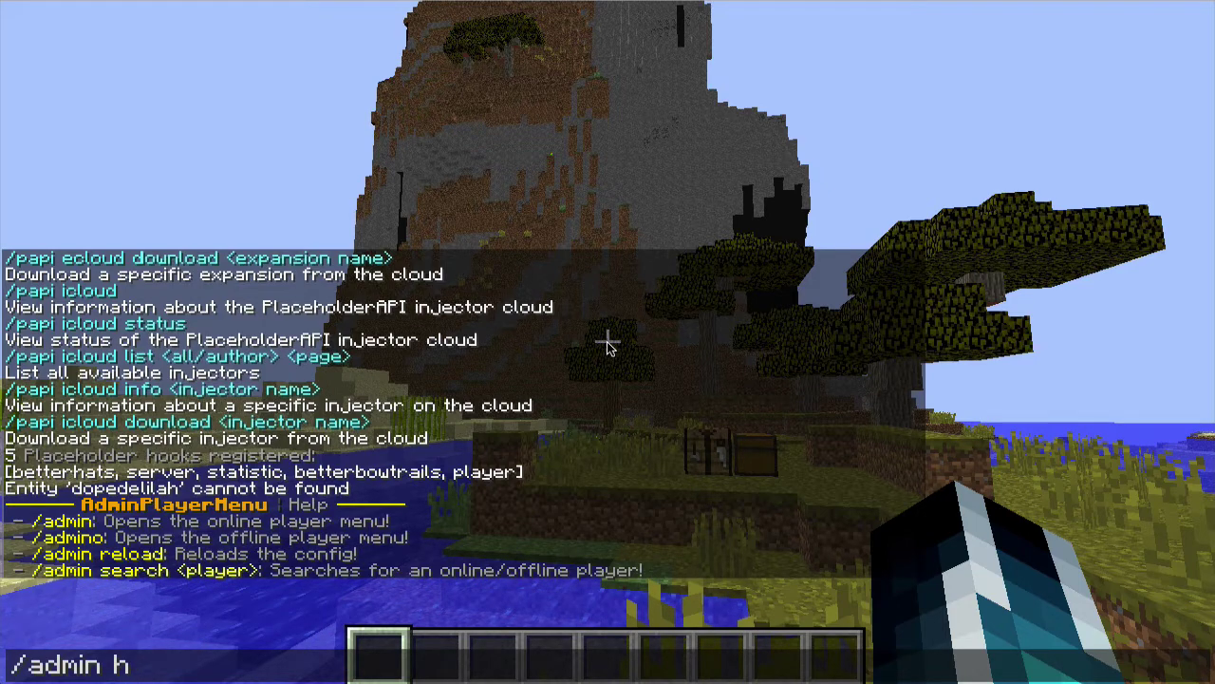
{"action": "key", "text": "BackSpace"}
{"action": "type", "text": "search"}
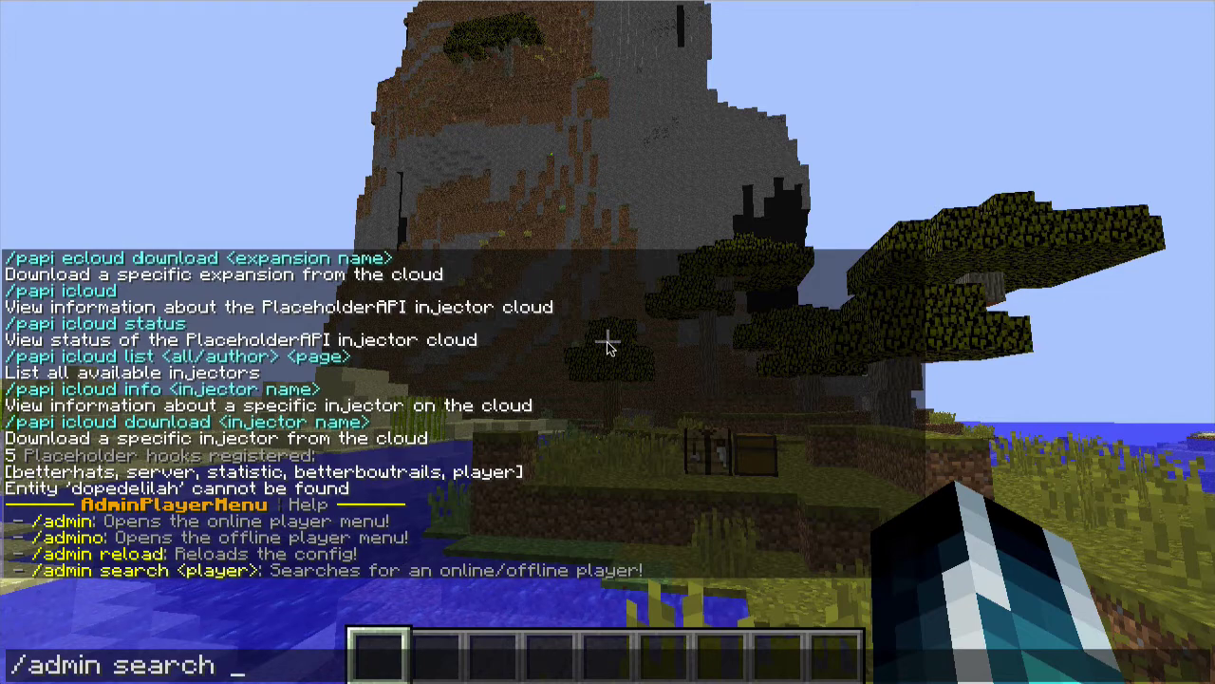
{"action": "type", "text": "isaacb"}
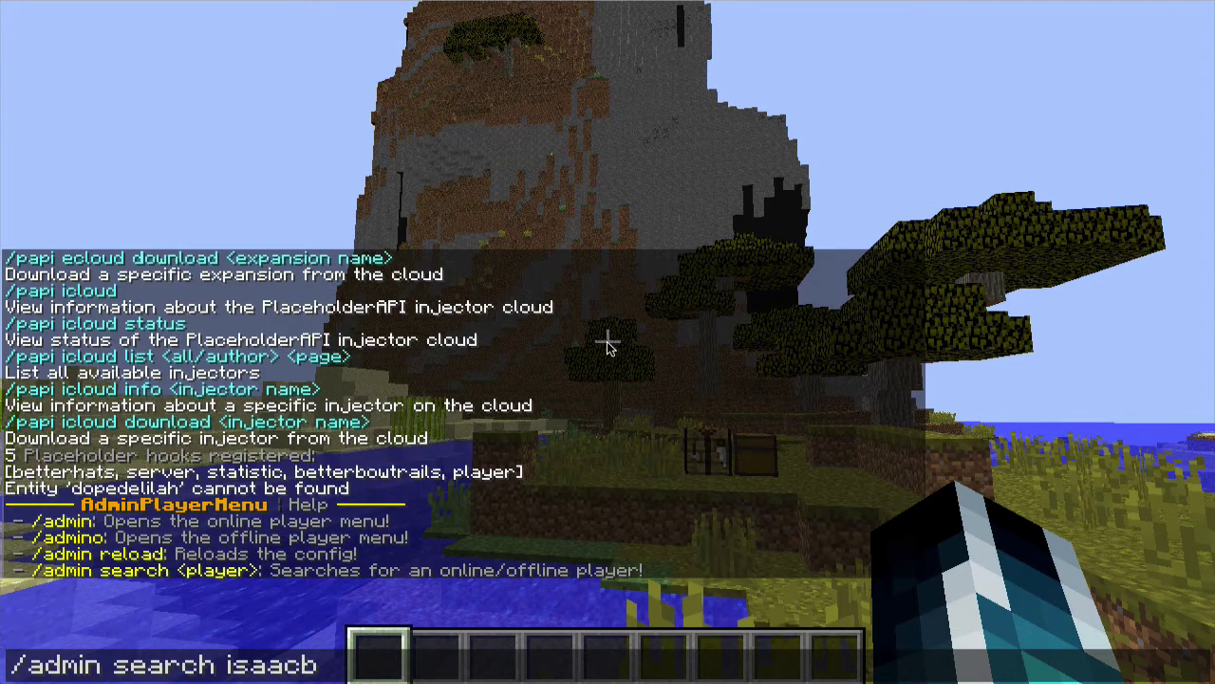
{"action": "type", "text": "est???"}
{"action": "key", "text": "Return"}
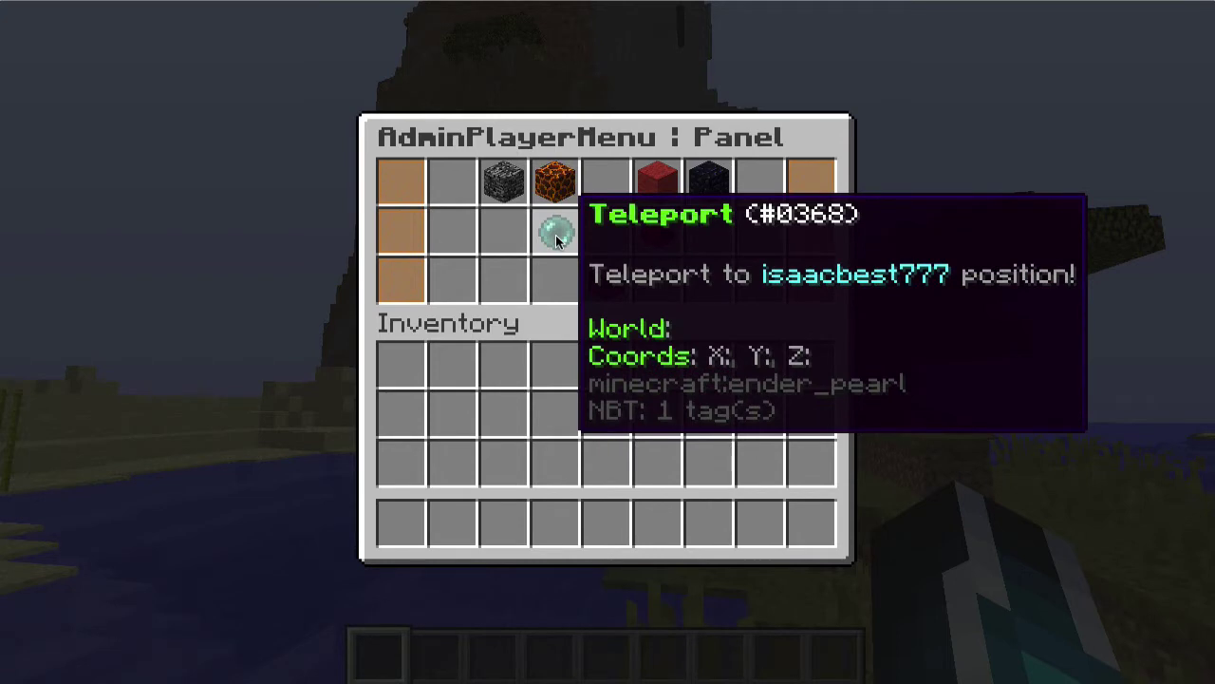
Go back to the offline player list, close the menu, and recall the last search command
{"action": "left_click", "coordinate": [400, 285]}
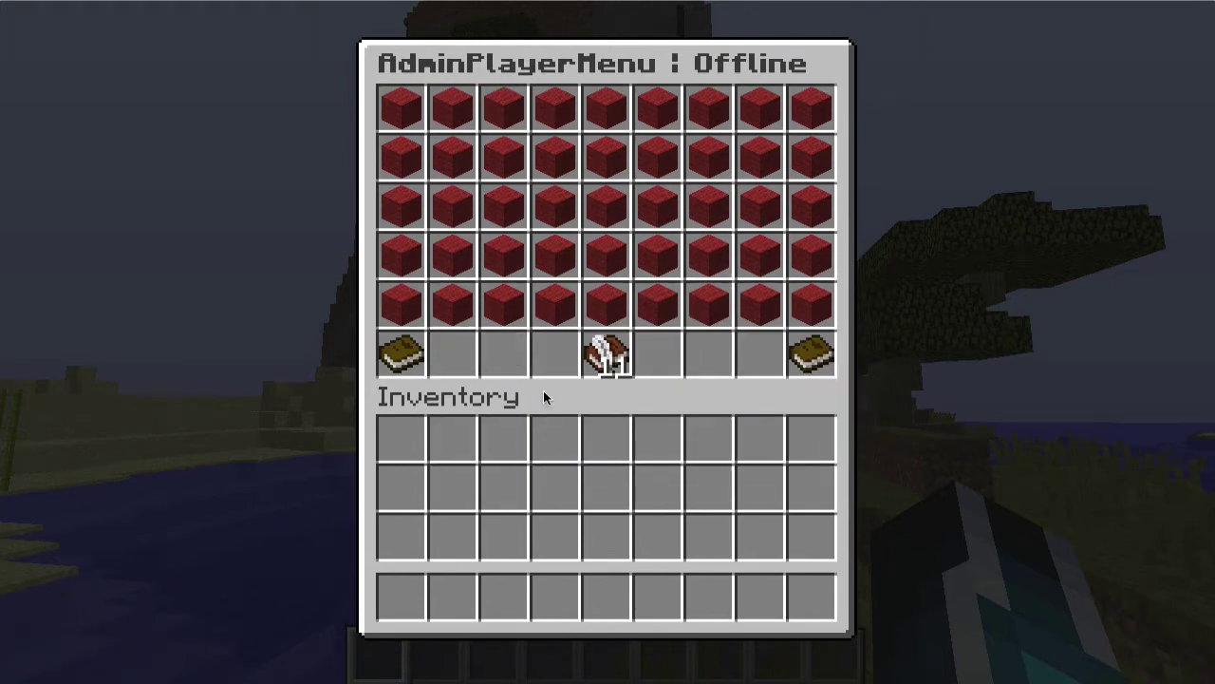
{"action": "key", "text": "Escape"}
{"action": "key", "text": "t"}
{"action": "key", "text": "Up"}
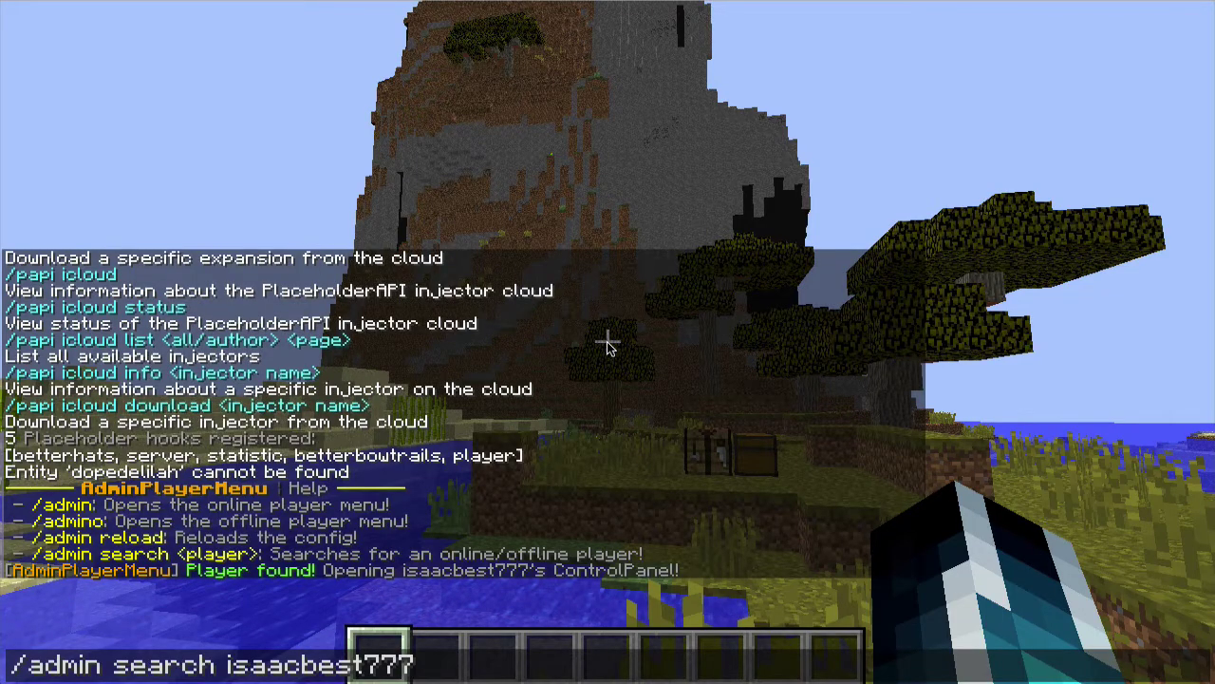
Open the plugin's config.yml from Finder in TextEdit and enlarge the window
{"action": "key", "text": "super+Tab"}
{"action": "key", "text": "super+Tab"}
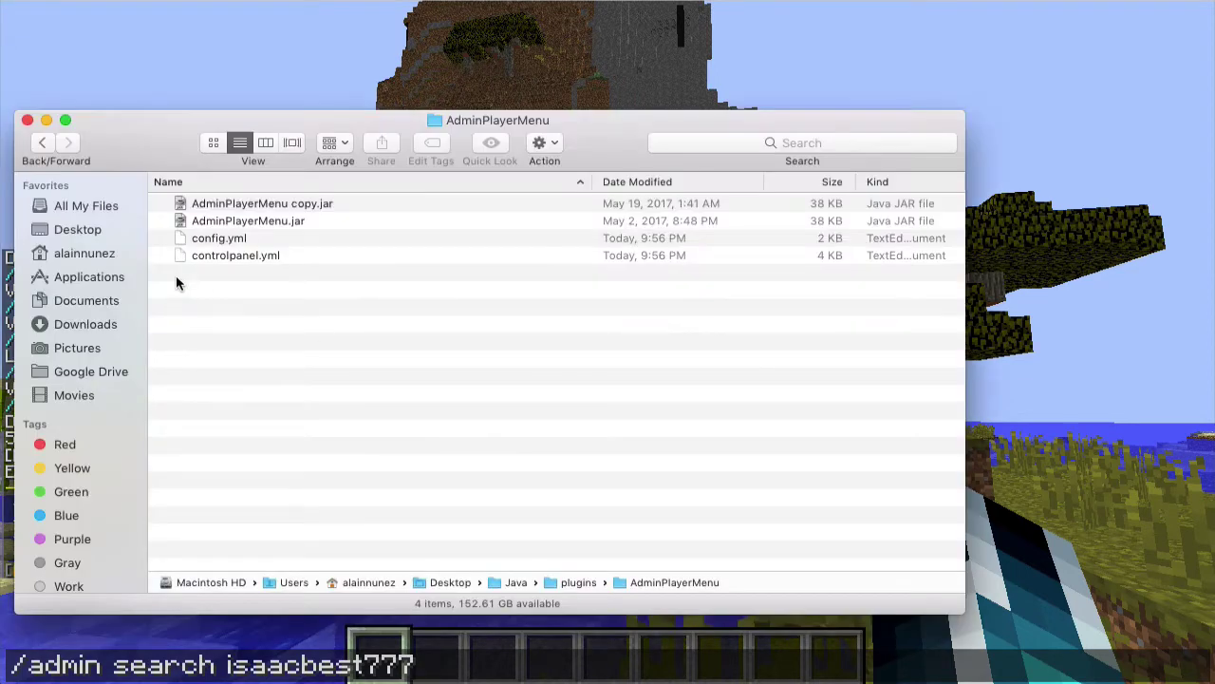
{"action": "double_click", "coordinate": [208, 243]}
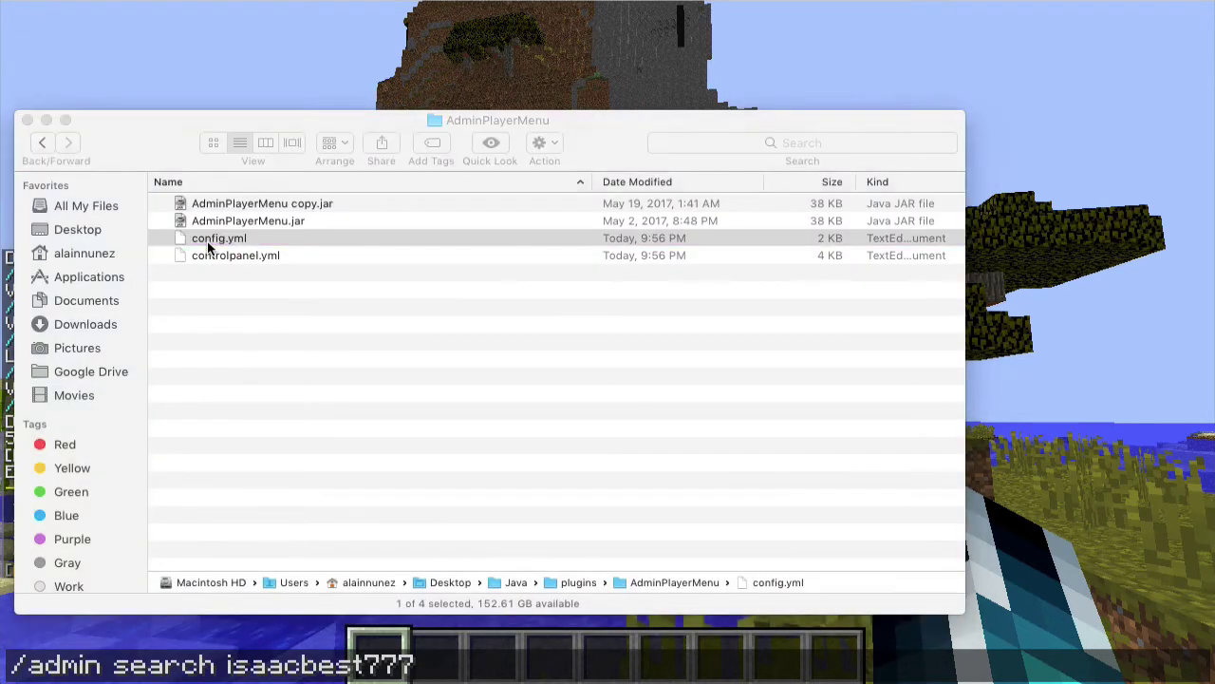
{"action": "left_click_drag", "start_coordinate": [817, 353], "coordinate": [1191, 582]}
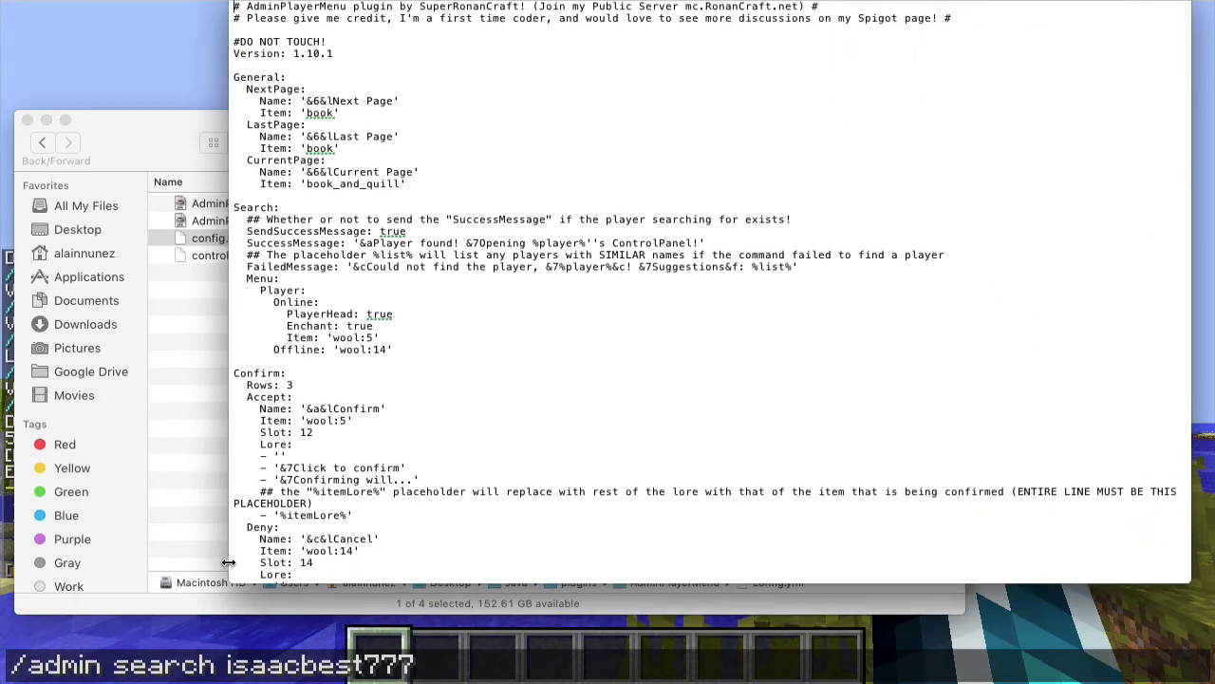
Widen the config.yml window so long lines fit, then return to Minecraft
{"action": "left_click_drag", "start_coordinate": [230, 581], "coordinate": [82, 613]}
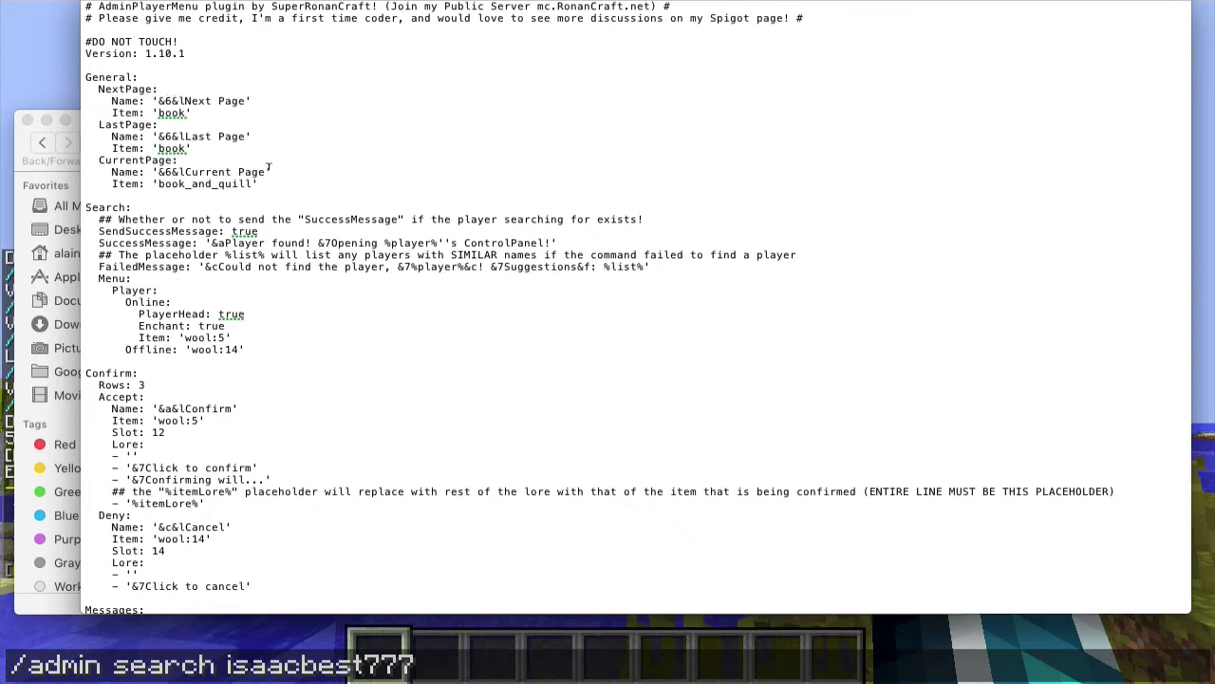
{"action": "key", "text": "super+Tab"}
{"action": "key", "text": "super+Tab"}
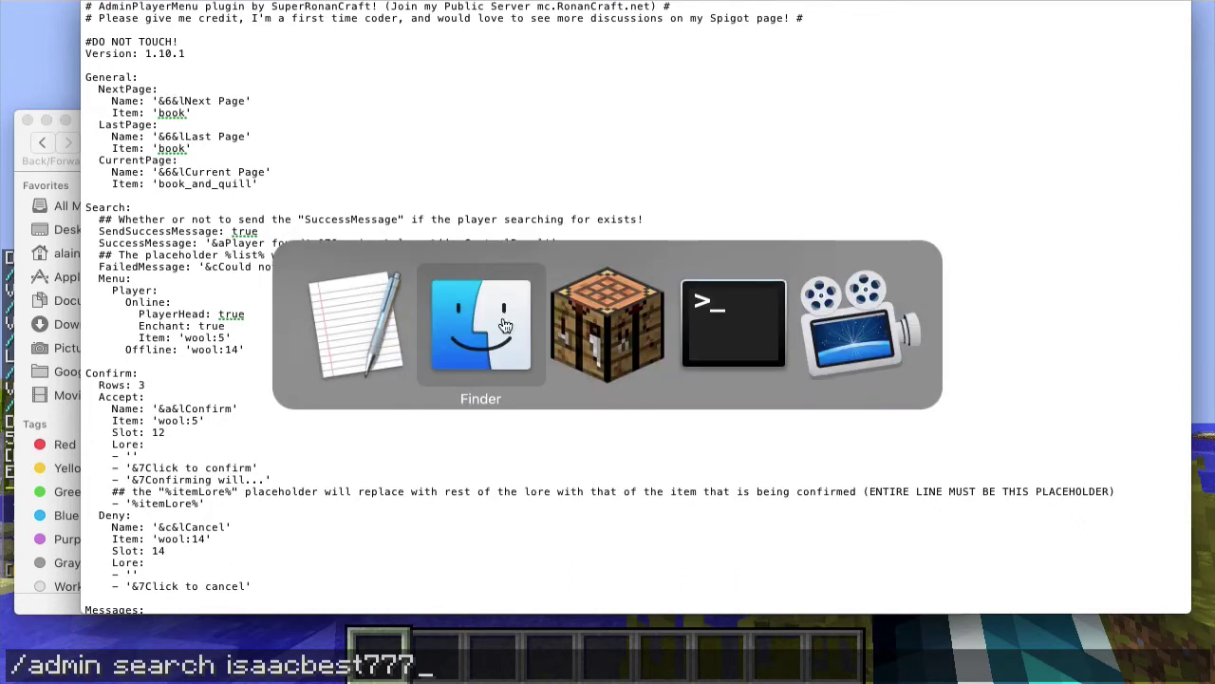
Open the online player menu with /admin, then the offline menu with /admino
{"action": "key", "text": "Escape"}
{"action": "type", "text": "/admin"}
{"action": "key", "text": "Return"}
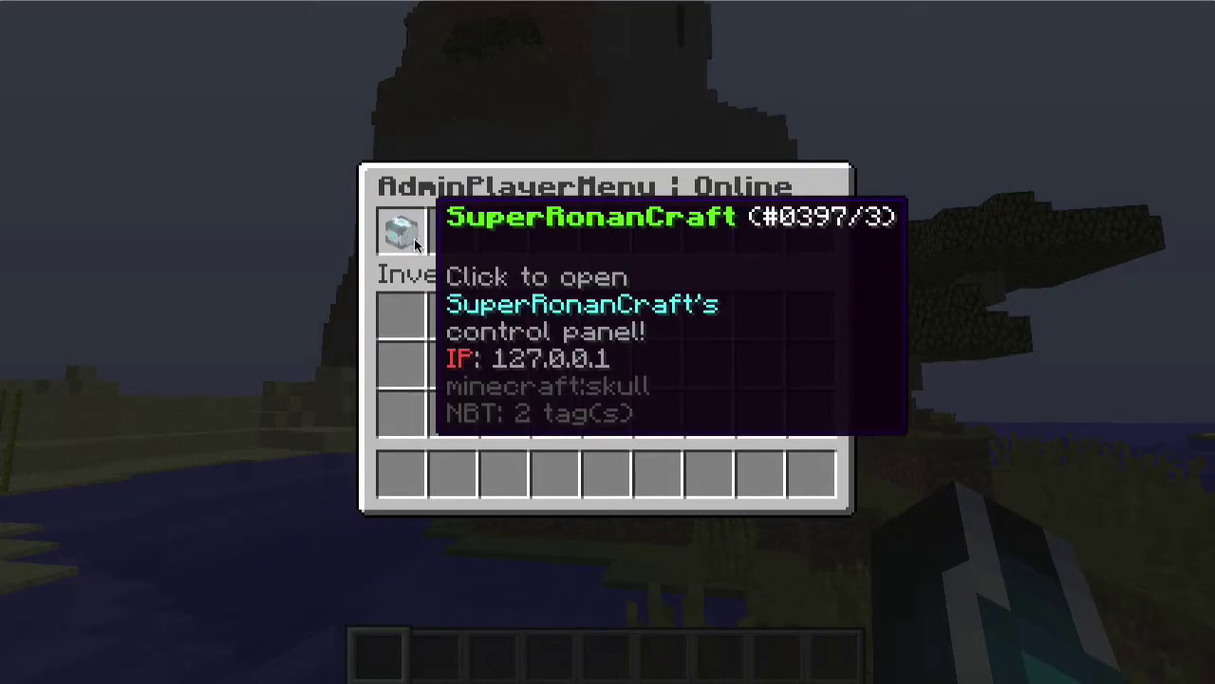
{"action": "key", "text": "Escape"}
{"action": "key", "text": "t"}
{"action": "key", "text": "Up"}
{"action": "type", "text": "o"}
{"action": "key", "text": "Return"}
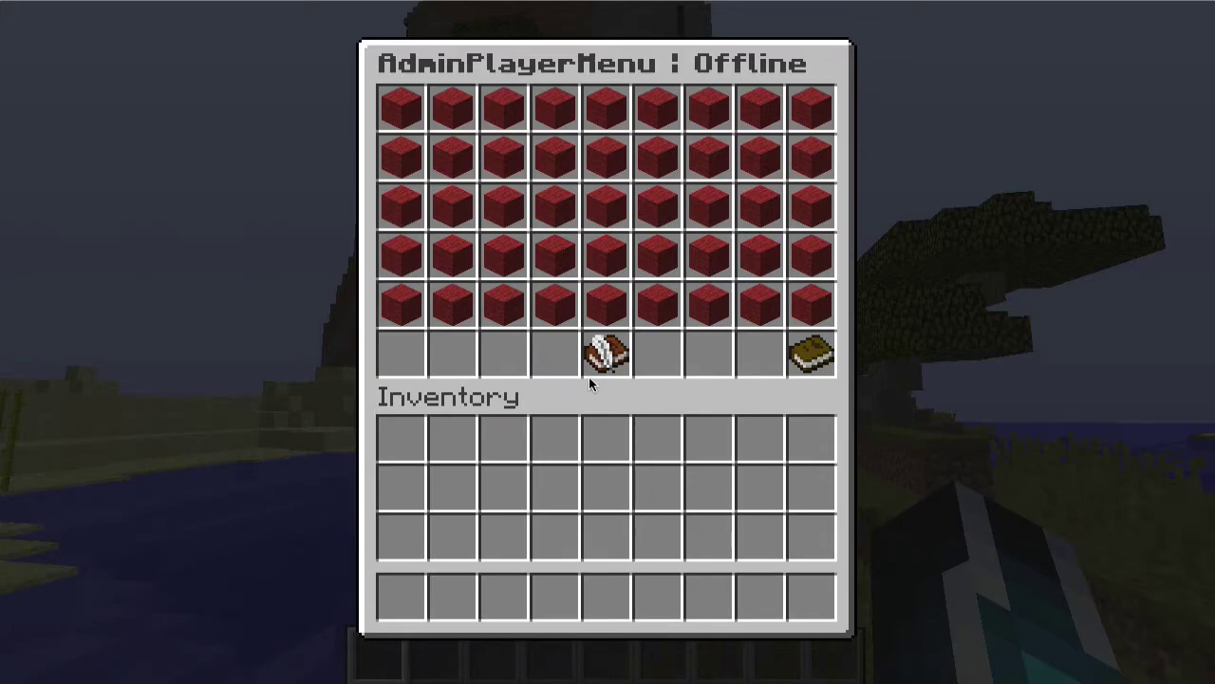
Reopen the online player menu by recalling and trimming the previous command
{"action": "key", "text": "Escape"}
{"action": "key", "text": "t"}
{"action": "key", "text": "Up"}
{"action": "key", "text": "BackSpace"}
{"action": "key", "text": "Return"}
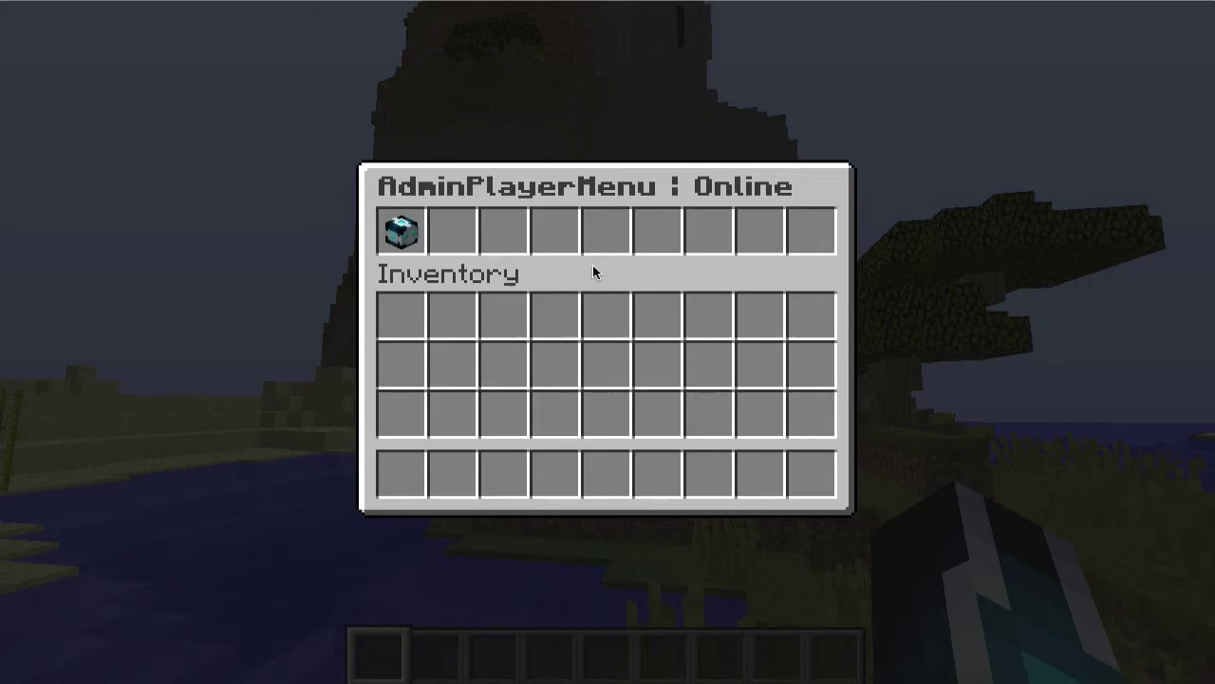
Open the offline menu with /admino and advance to its second page
{"action": "key", "text": "Escape"}
{"action": "type", "text": "/admin"}
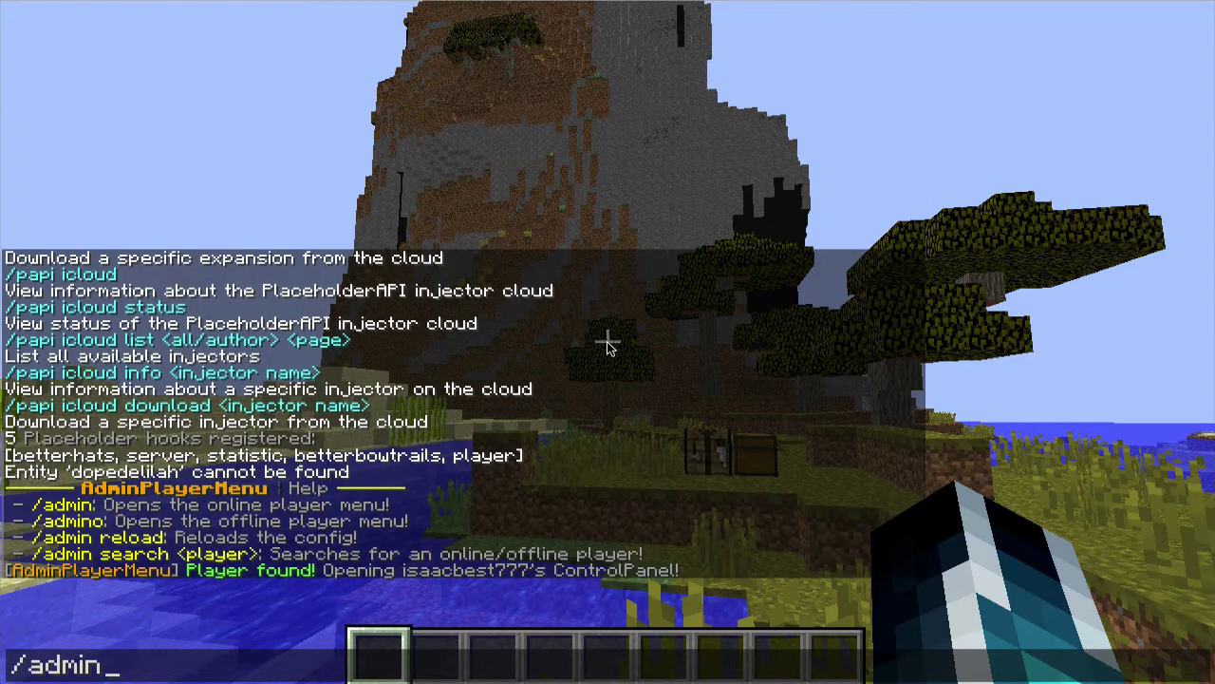
{"action": "type", "text": "o"}
{"action": "key", "text": "Return"}
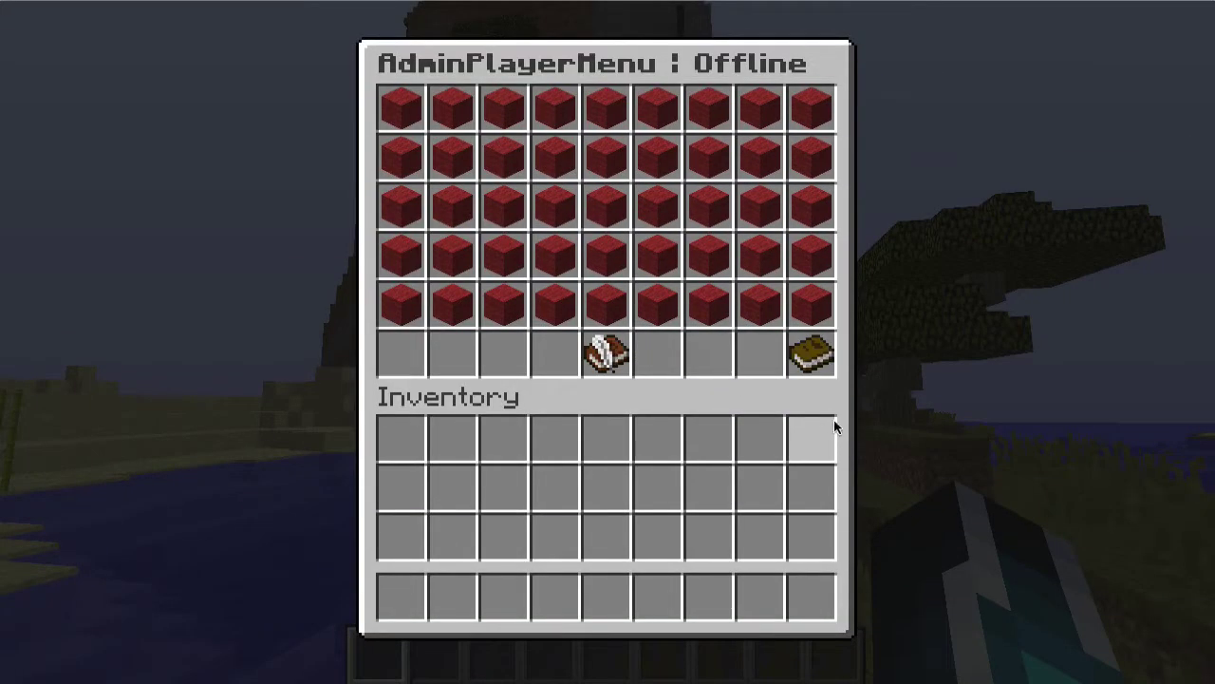
{"action": "left_click", "coordinate": [808, 365]}
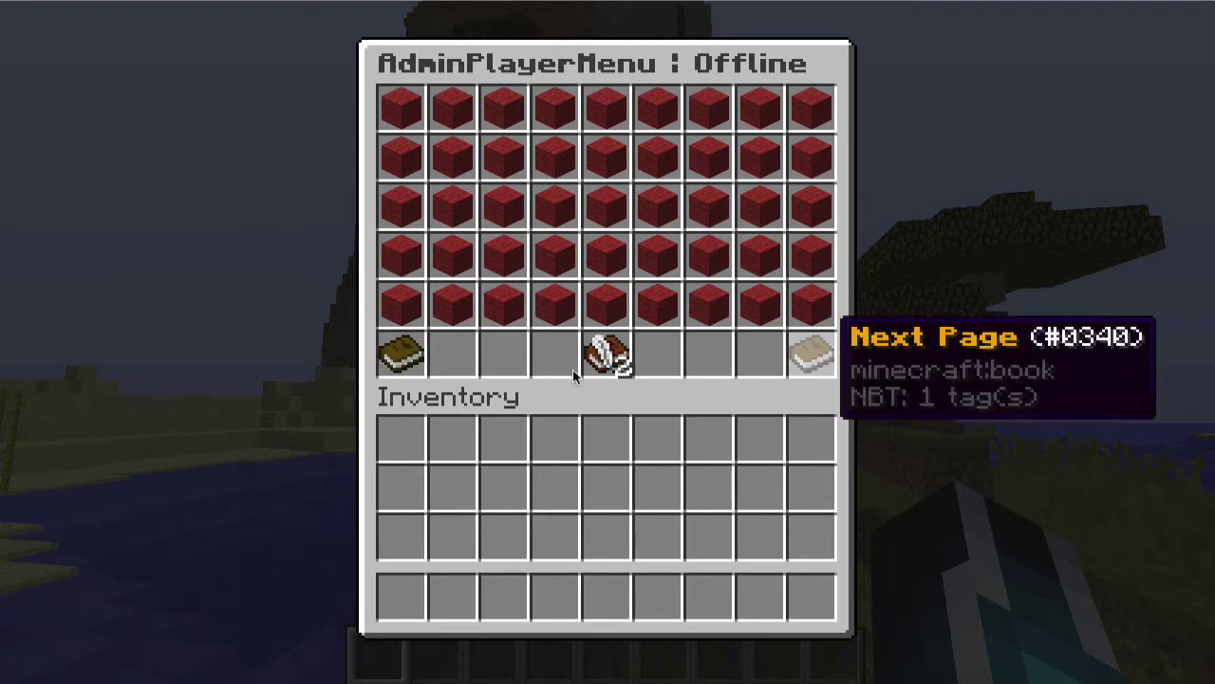
{"action": "key", "text": "super+Tab"}
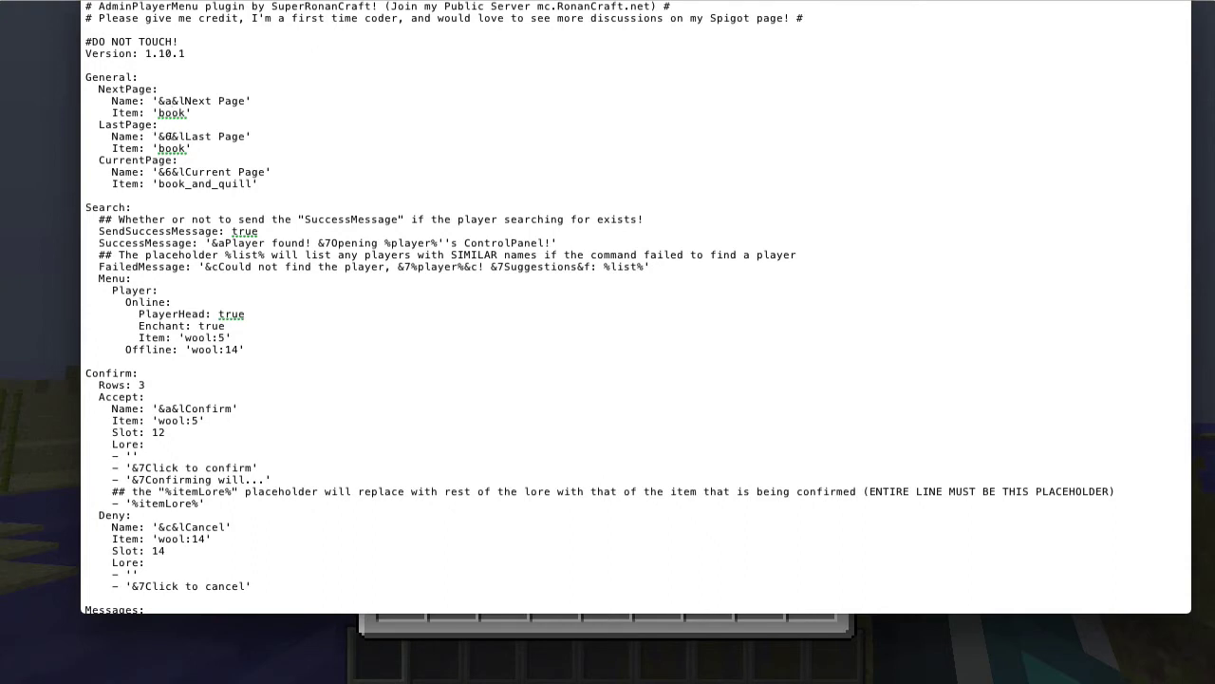
Change the CurrentPage name's colour to &a and replace its bold format code
{"action": "left_click", "coordinate": [173, 170]}
{"action": "key", "text": "BackSpace"}
{"action": "type", "text": "a"}
{"action": "left_click", "coordinate": [185, 171]}
{"action": "key", "text": "BackSpace"}
{"action": "type", "text": "u"}
Replace the bold code with italic 'o' in the LastPage and NextPage names
{"action": "left_click", "coordinate": [185, 136]}
{"action": "key", "text": "BackSpace"}
{"action": "type", "text": "o"}
{"action": "left_click", "coordinate": [183, 99]}
{"action": "key", "text": "BackSpace"}
{"action": "type", "text": "o"}
Select the SendSuccessMessage value and the %list% placeholder in the Search settings
{"action": "left_click", "coordinate": [128, 209]}
{"action": "left_click", "coordinate": [264, 228]}
{"action": "left_click_drag", "start_coordinate": [259, 231], "coordinate": [229, 221]}
{"action": "left_click_drag", "start_coordinate": [645, 265], "coordinate": [604, 266]}
Back in Minecraft, run /admin search isa to show the not-found message
{"action": "key", "text": "super+Tab"}
{"action": "key", "text": "Escape"}
{"action": "key", "text": "slash"}
{"action": "type", "text": "admino"}
{"action": "key", "text": "BackSpace"}
{"action": "type", "text": "search isa"}
{"action": "key", "text": "Return"}
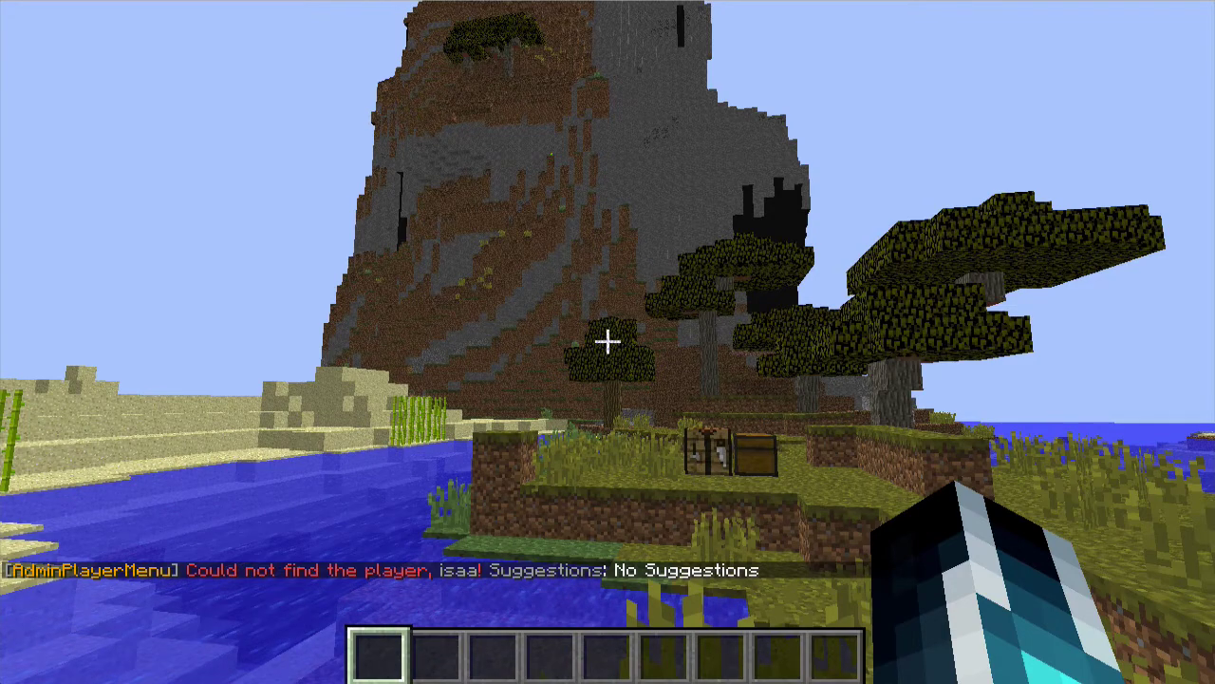
Rerun the player search with a shorter partial name
{"action": "key", "text": "t"}
{"action": "key", "text": "Up"}
{"action": "key", "text": "BackSpace"}
{"action": "key", "text": "BackSpace"}
{"action": "key", "text": "BackSpace"}
{"action": "key", "text": "BackSpace"}
{"action": "type", "text": "a"}
{"action": "key", "text": "Return"}
Scroll the chat to read the suggestions list, then start 'admin search a' and close chat
{"action": "key", "text": "slash"}
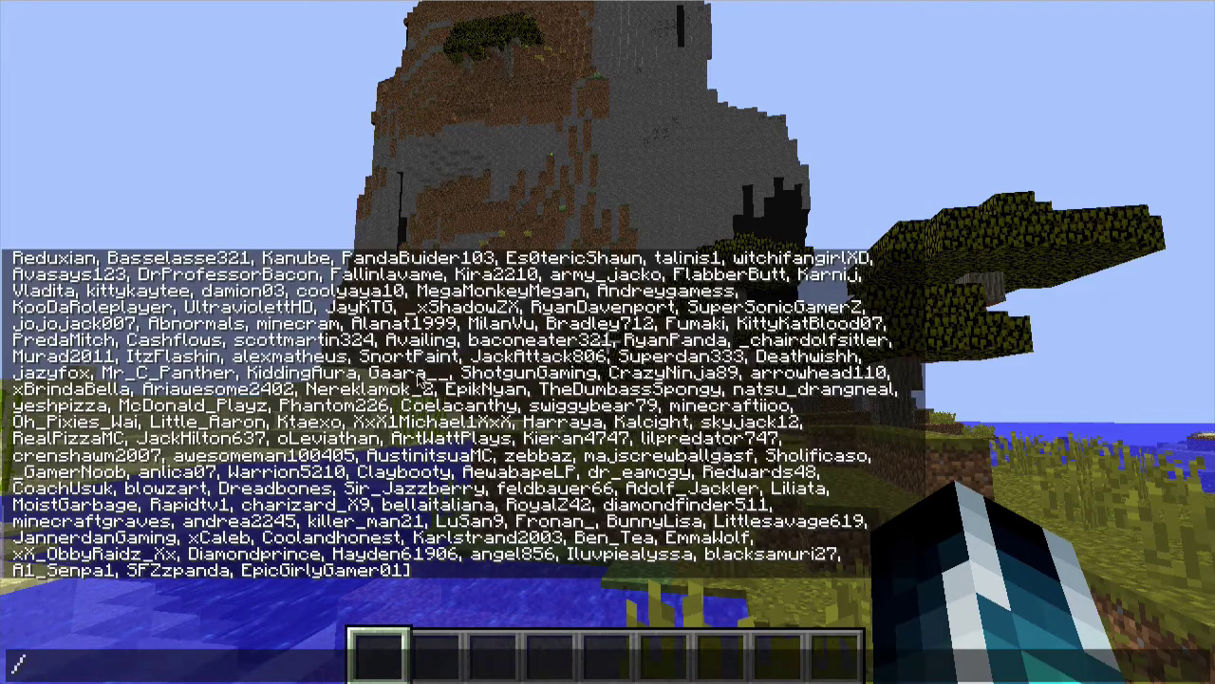
{"action": "scroll", "coordinate": [390, 400], "scroll_direction": "up", "scroll_amount": 5}
{"action": "scroll", "coordinate": [386, 398], "scroll_direction": "up", "scroll_amount": 3}
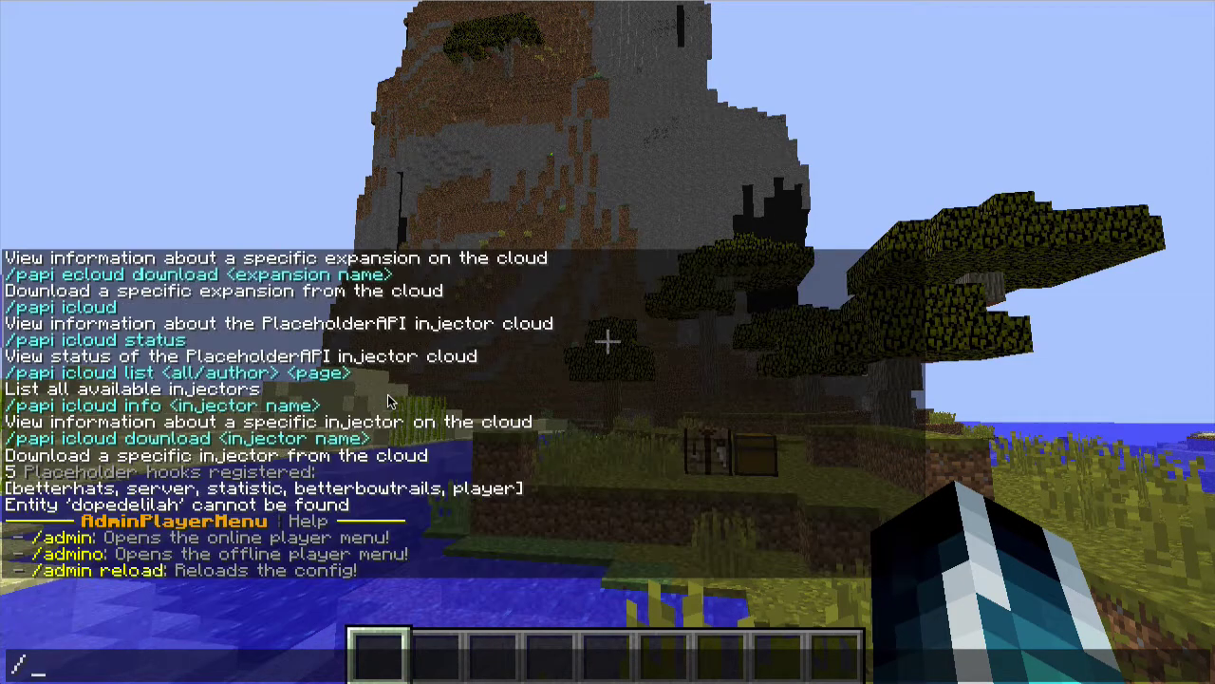
{"action": "scroll", "coordinate": [386, 399], "scroll_direction": "down", "scroll_amount": 2}
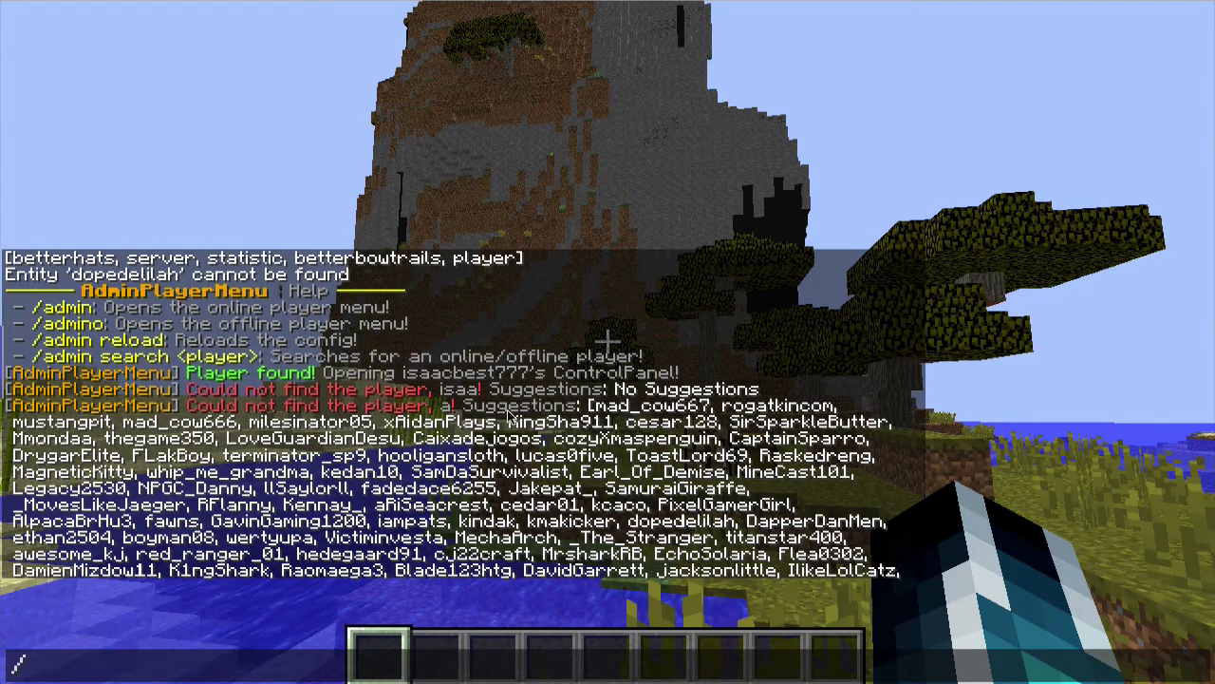
{"action": "scroll", "coordinate": [591, 419], "scroll_direction": "down", "scroll_amount": 5}
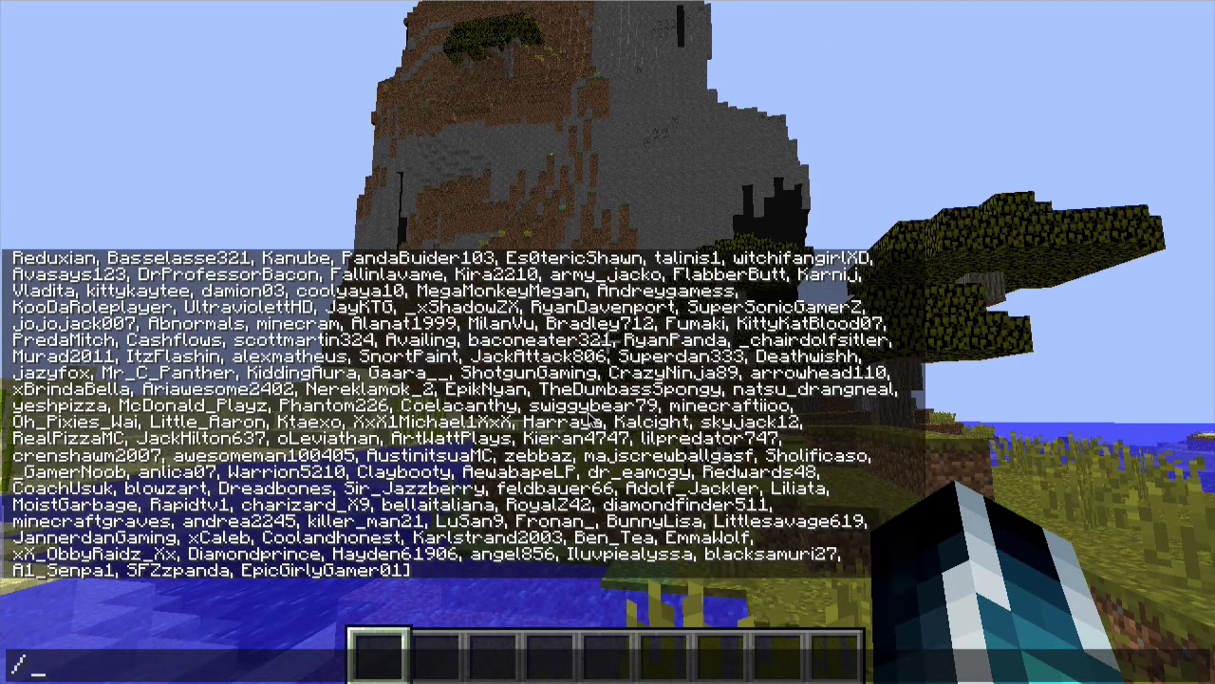
{"action": "type", "text": "admin search a"}
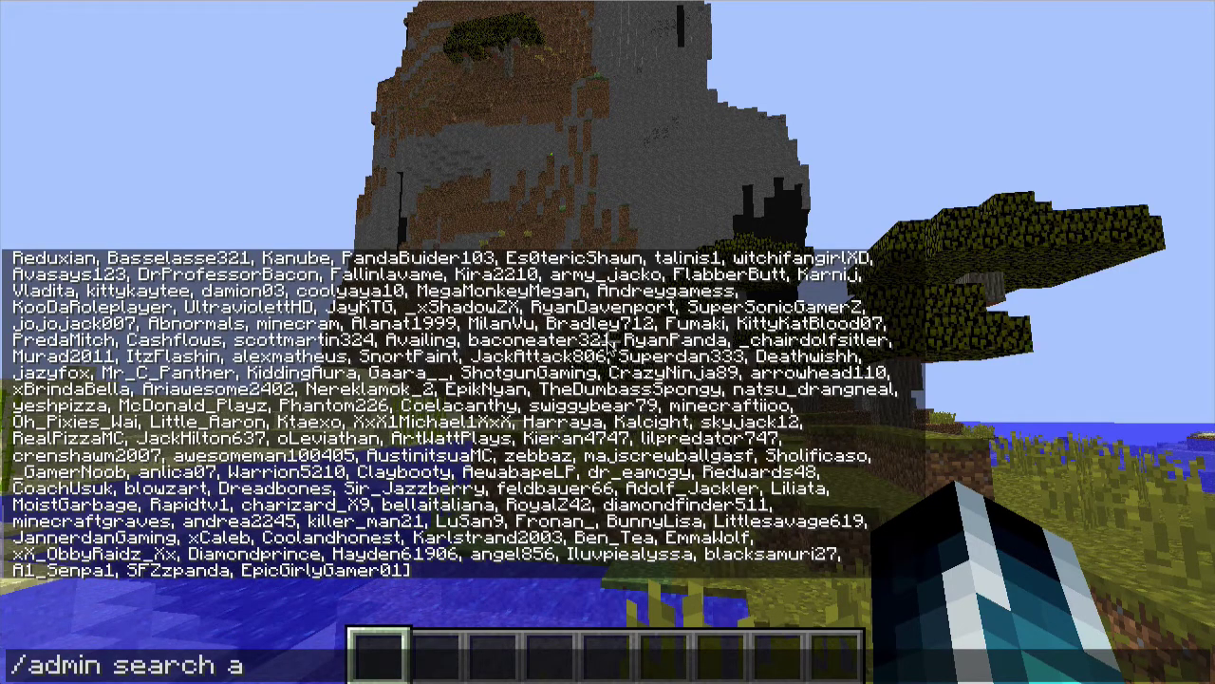
{"action": "key", "text": "Escape"}
{"action": "key", "text": "super+Tab"}
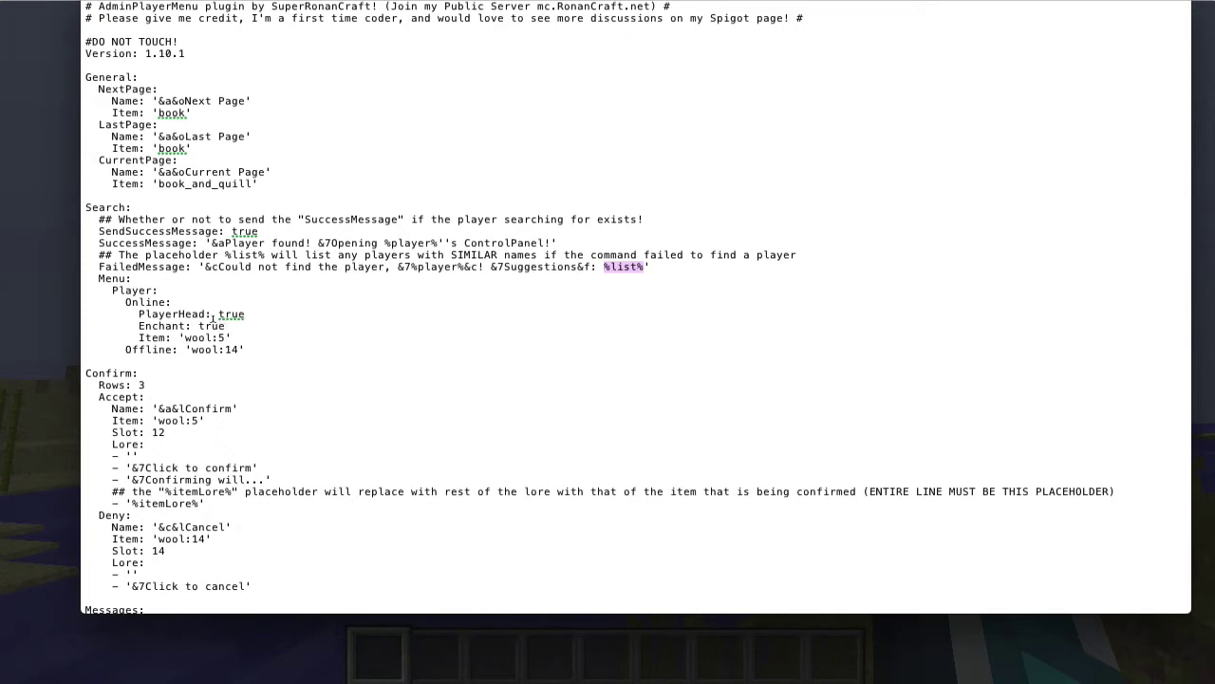
Change the online PlayerHead value from true to false in config.yml
{"action": "left_click_drag", "start_coordinate": [245, 314], "coordinate": [200, 326]}
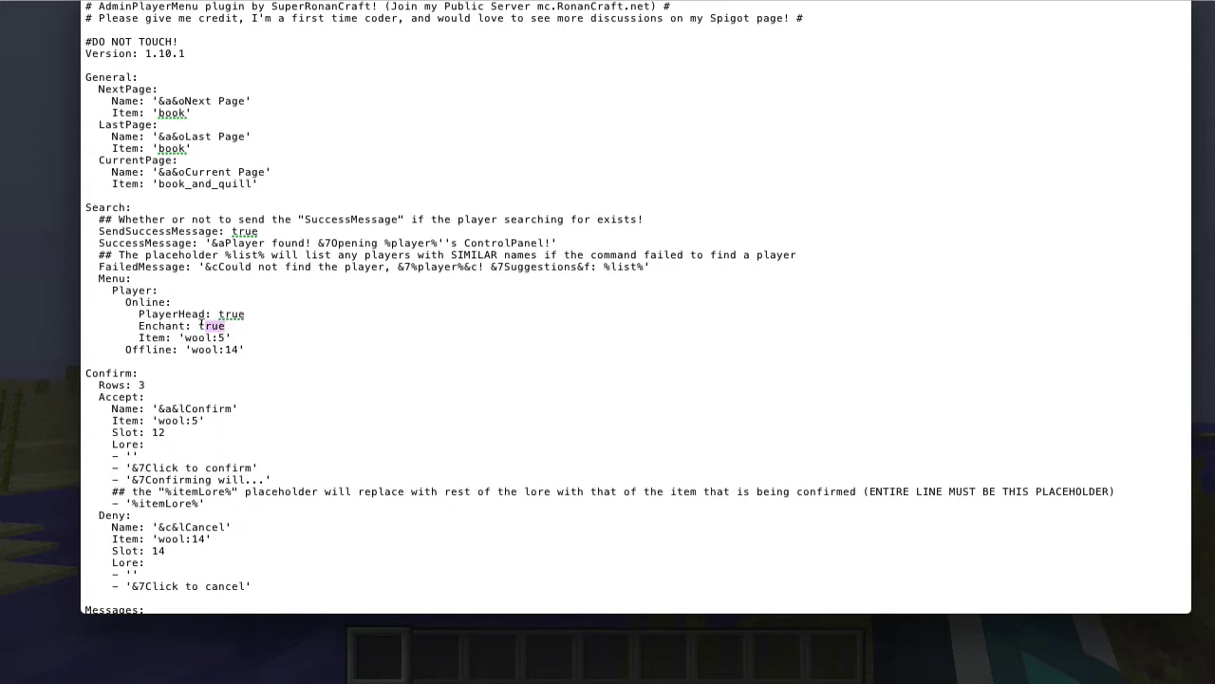
{"action": "left_click", "coordinate": [245, 315]}
{"action": "key", "text": "BackSpace"}
{"action": "key", "text": "BackSpace"}
{"action": "key", "text": "BackSpace"}
{"action": "key", "text": "BackSpace"}
{"action": "type", "text": "false"}
{"action": "scroll", "coordinate": [197, 359], "scroll_direction": "down", "scroll_amount": 5}
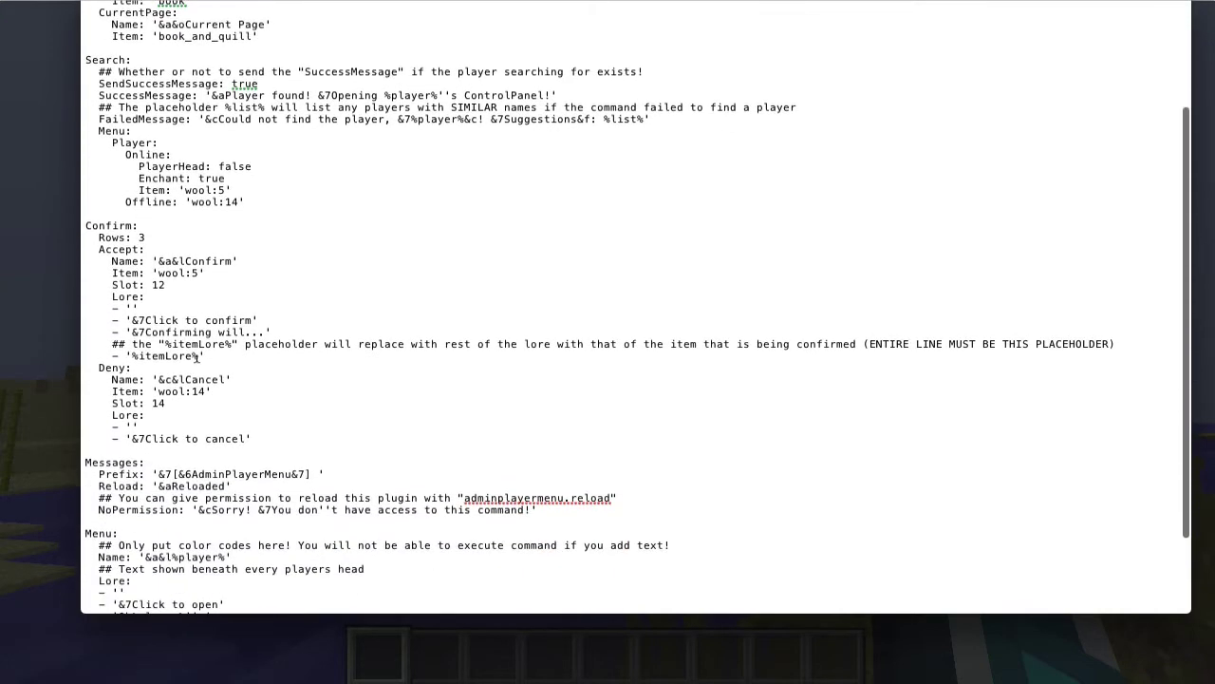
Back in Minecraft, run /admin to open the online player menu
{"action": "key", "text": "super+Tab"}
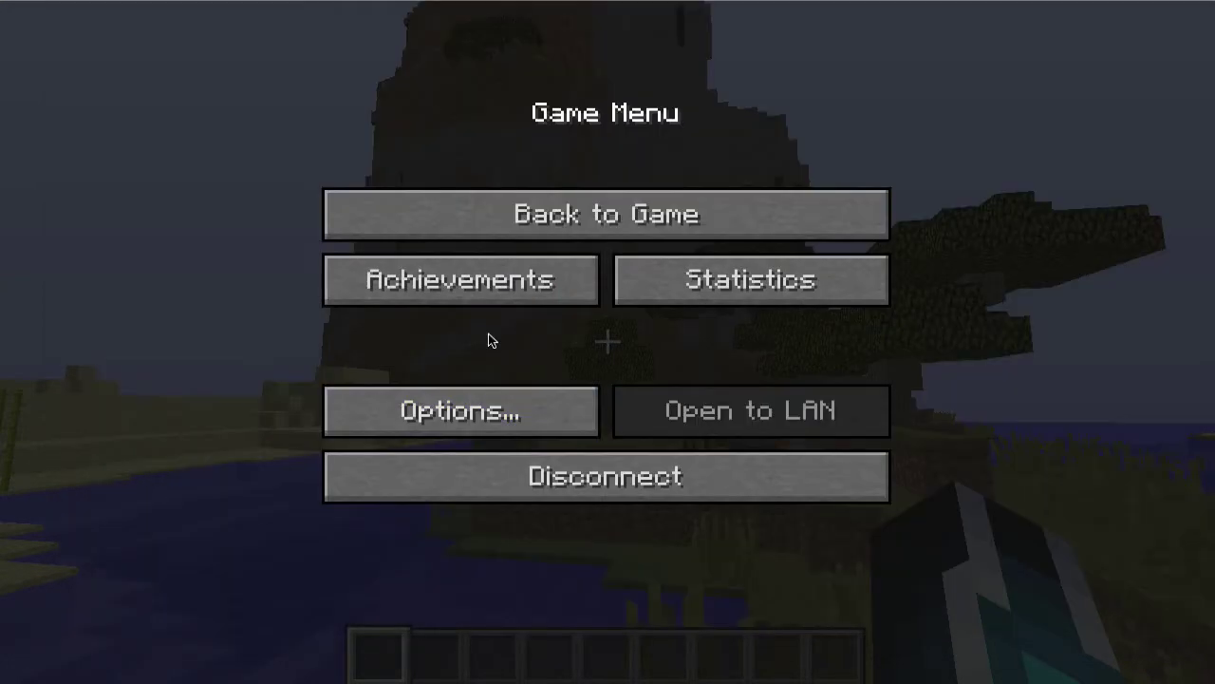
{"action": "key", "text": "Escape"}
{"action": "type", "text": "/admin search a"}
{"action": "key", "text": "BackSpace"}
{"action": "key", "text": "BackSpace"}
{"action": "key", "text": "BackSpace"}
{"action": "key", "text": "BackSpace"}
{"action": "key", "text": "BackSpace"}
{"action": "key", "text": "BackSpace"}
{"action": "key", "text": "BackSpace"}
{"action": "key", "text": "BackSpace"}
{"action": "key", "text": "BackSpace"}
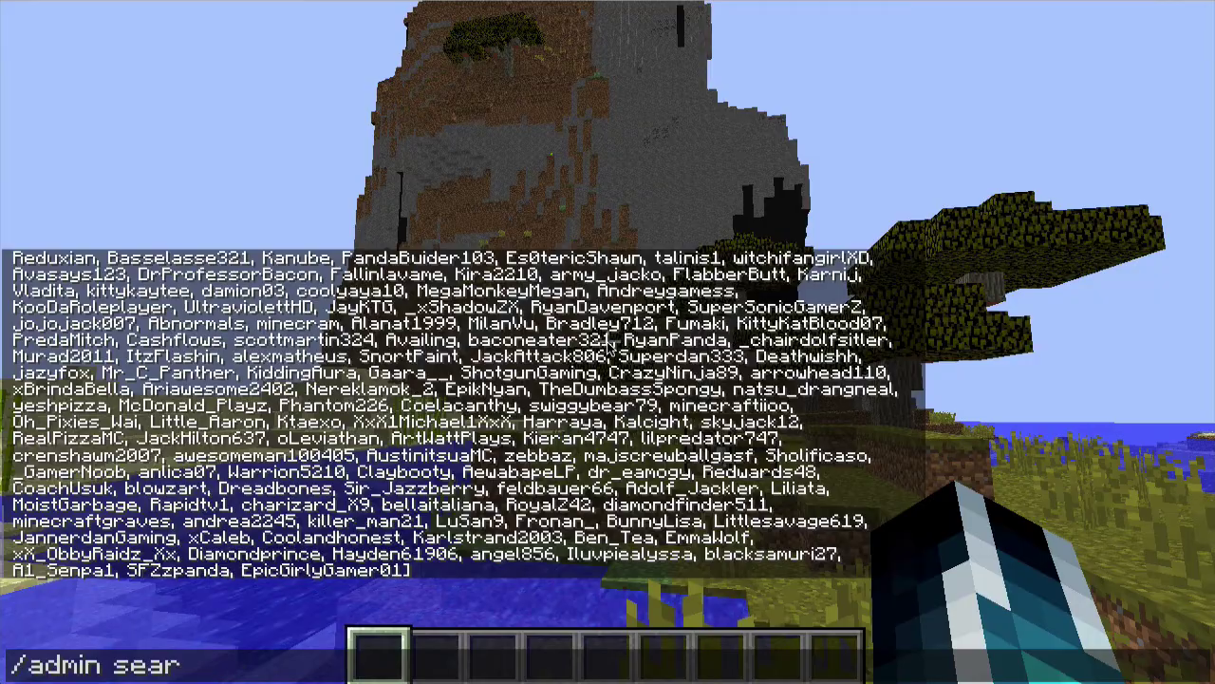
{"action": "key", "text": "Return"}
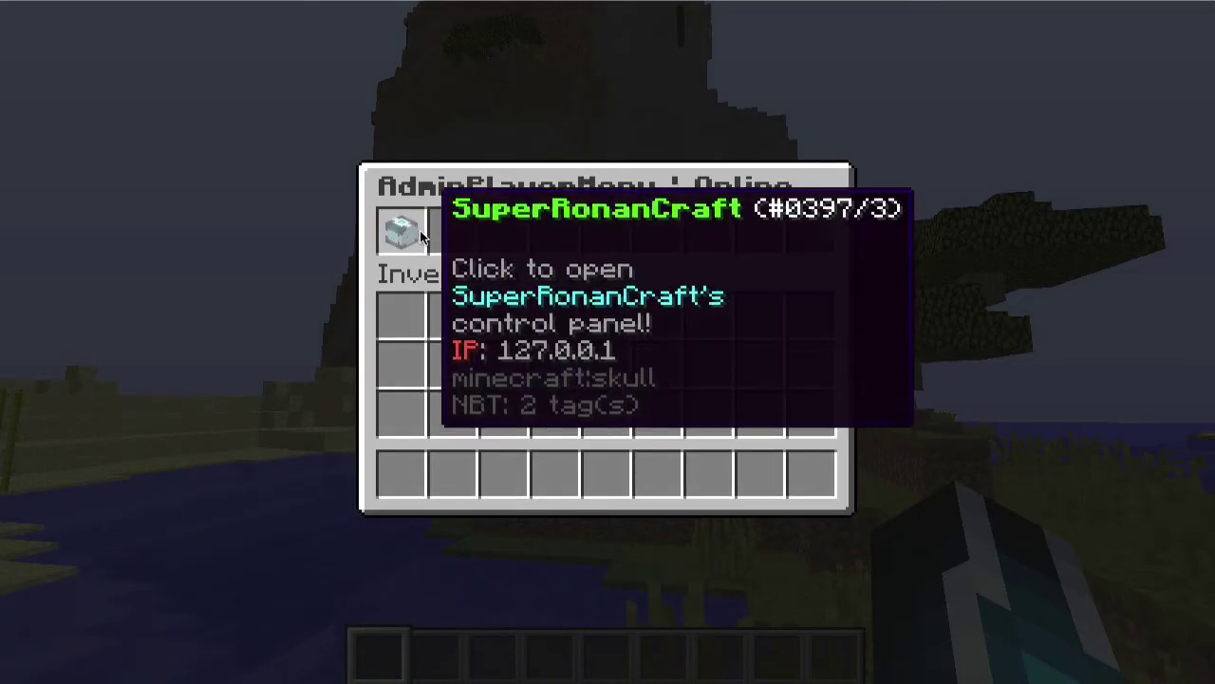
Open a player's control panel, start a ban, cancel it, and return to the online list
{"action": "left_click", "coordinate": [402, 230]}
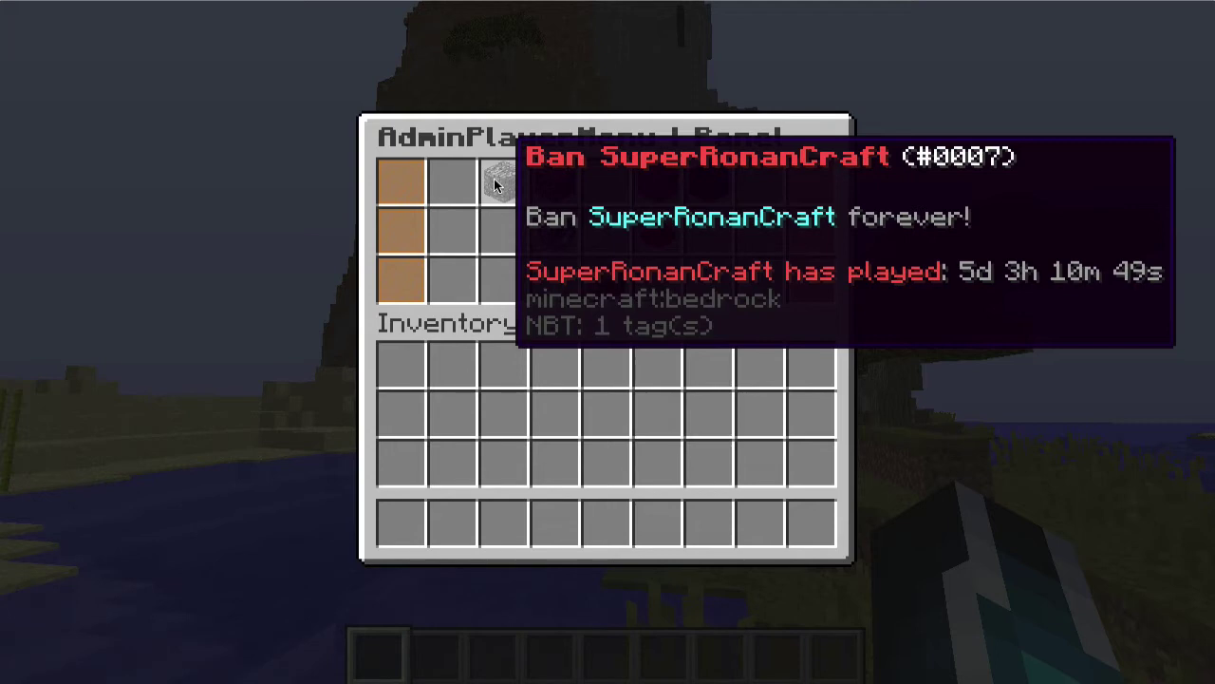
{"action": "left_click", "coordinate": [493, 178]}
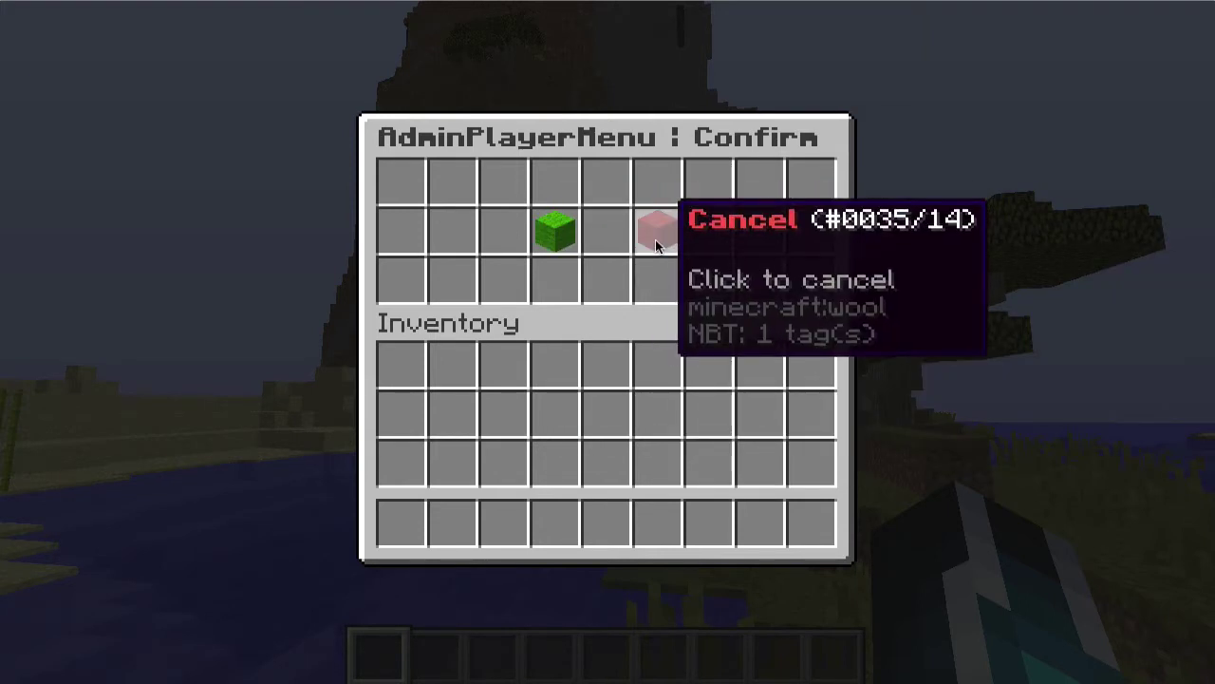
{"action": "left_click", "coordinate": [655, 239]}
{"action": "left_click", "coordinate": [389, 233]}
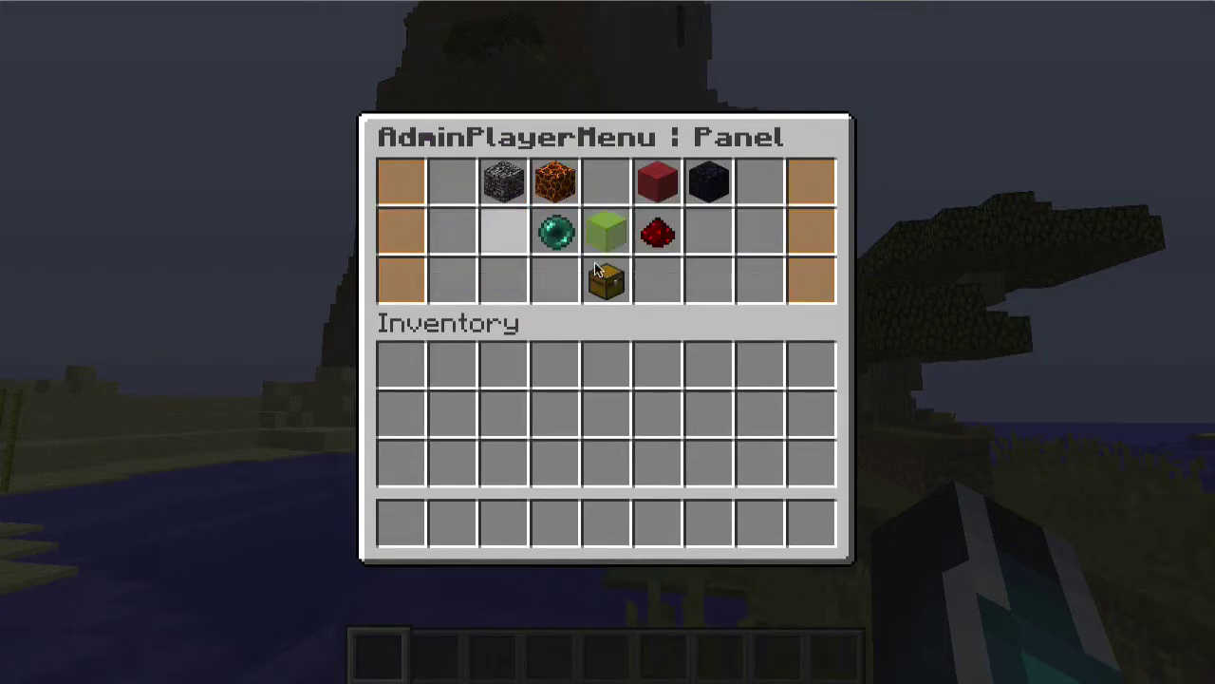
{"action": "left_click", "coordinate": [377, 275]}
{"action": "key", "text": "super+Tab"}
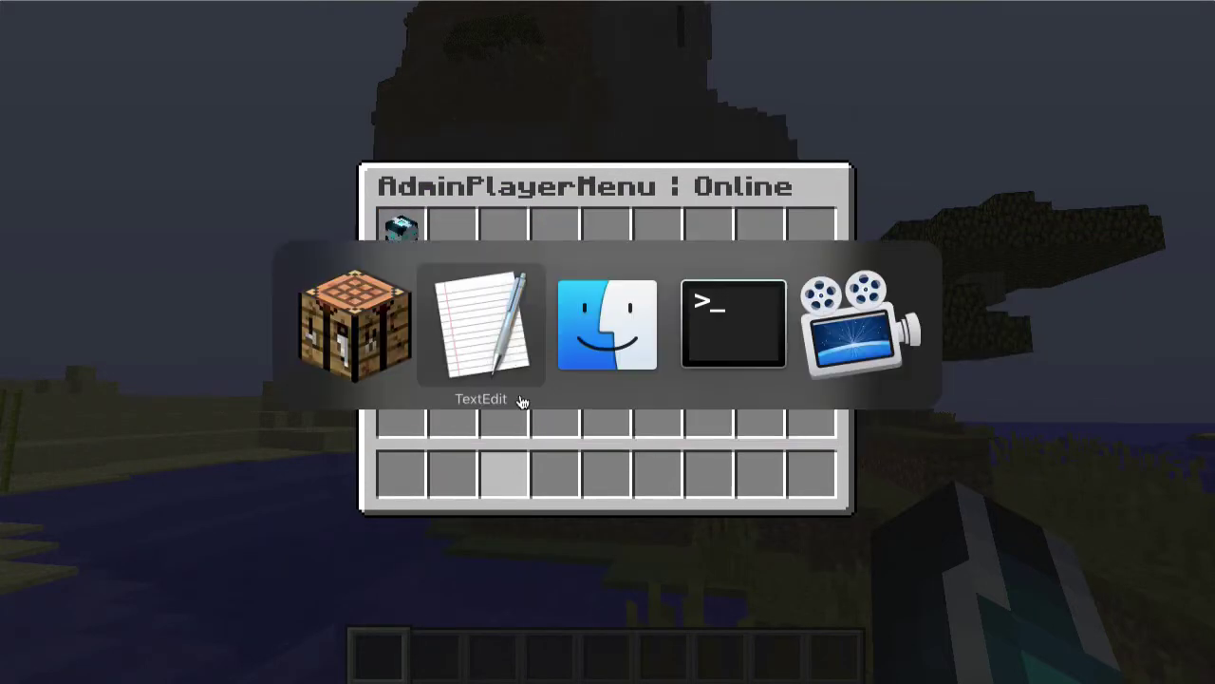
In config.yml, change the Cancel colour code from &c to &5 and Confirm's from &a to &6
{"action": "left_click", "coordinate": [484, 335]}
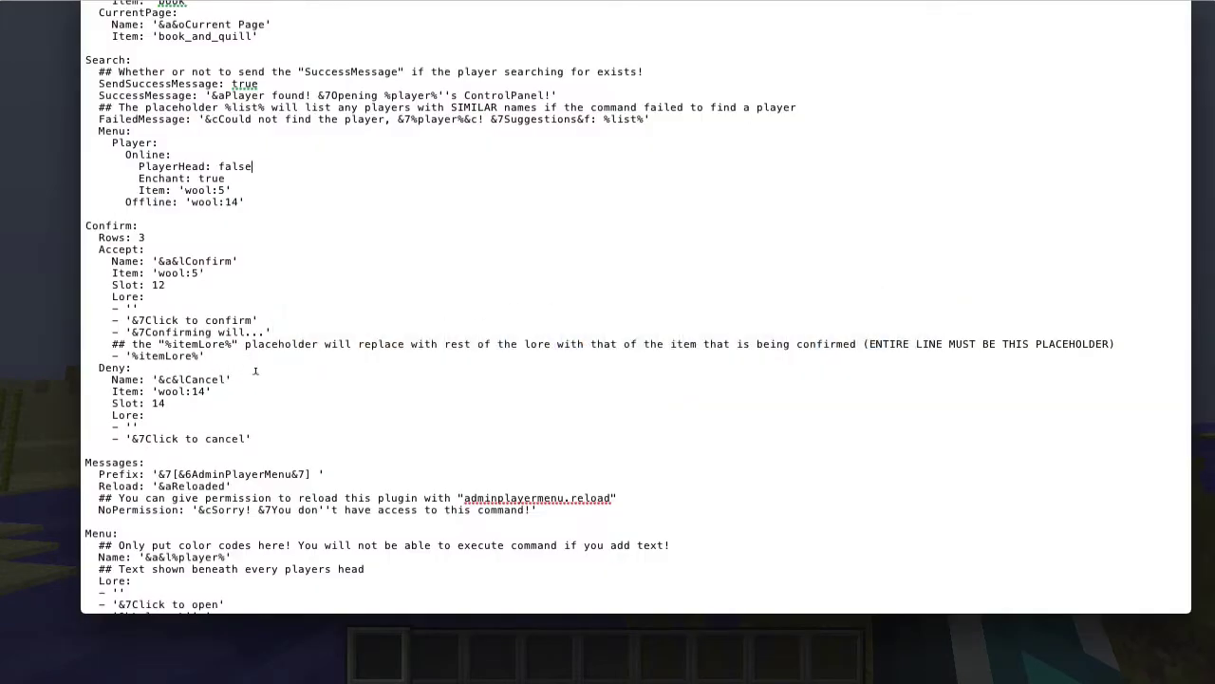
{"action": "left_click", "coordinate": [169, 374]}
{"action": "key", "text": "BackSpace"}
{"action": "type", "text": "5"}
{"action": "left_click", "coordinate": [165, 260]}
{"action": "key", "text": "BackSpace"}
{"action": "type", "text": "6"}
{"action": "scroll", "coordinate": [204, 439], "scroll_direction": "down", "scroll_amount": 3}
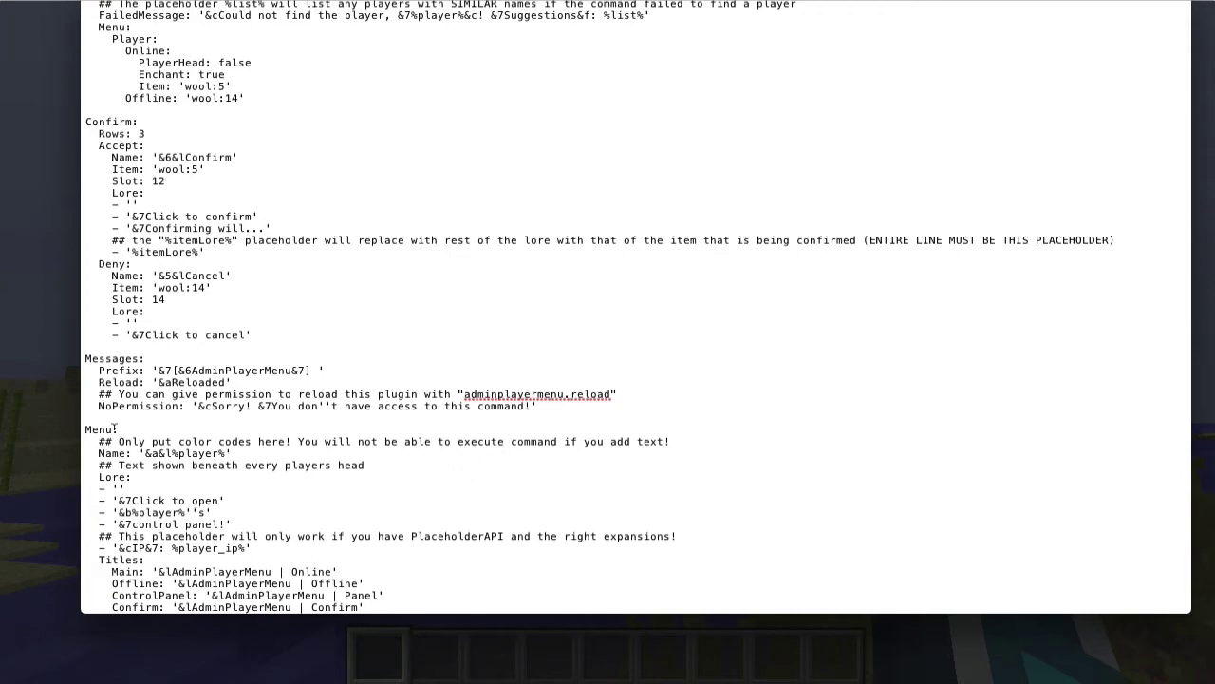
{"action": "scroll", "coordinate": [116, 438], "scroll_direction": "up", "scroll_amount": 3}
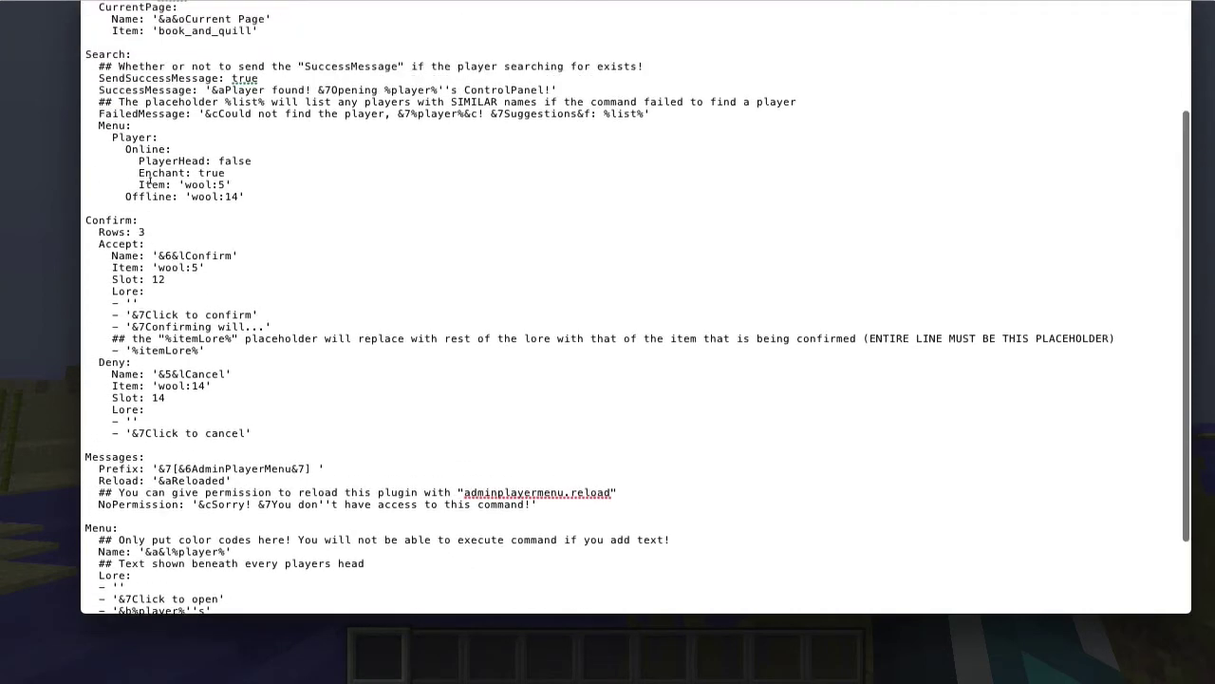
{"action": "scroll", "coordinate": [149, 183], "scroll_direction": "down", "scroll_amount": 3}
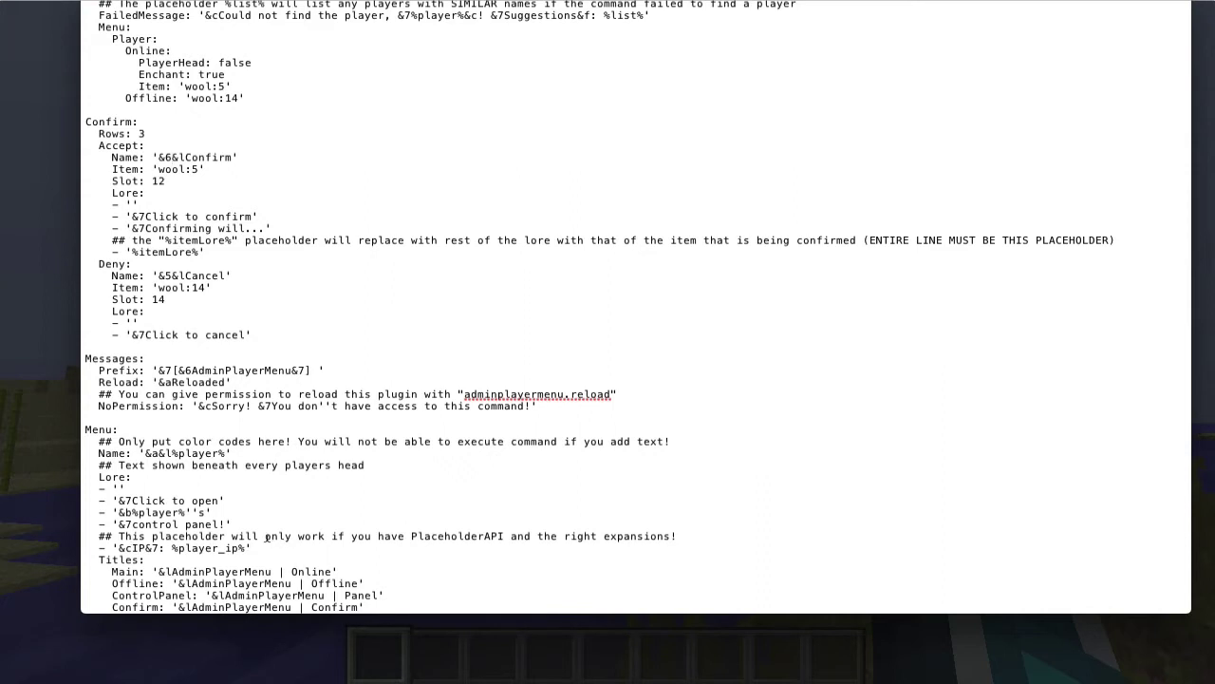
Delete the IP placeholder comment and lore line, and prefix the Main, Offline and ControlPanel titles with &a
{"action": "left_click", "coordinate": [238, 521], "text": "shift"}
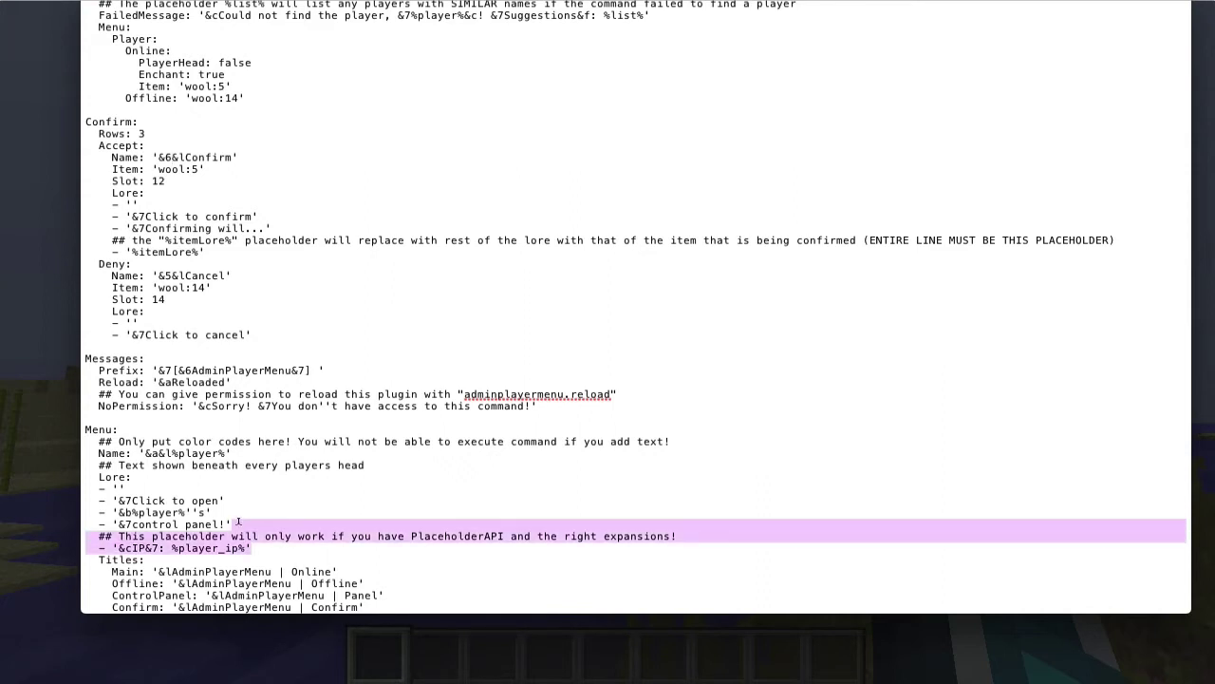
{"action": "key", "text": "BackSpace"}
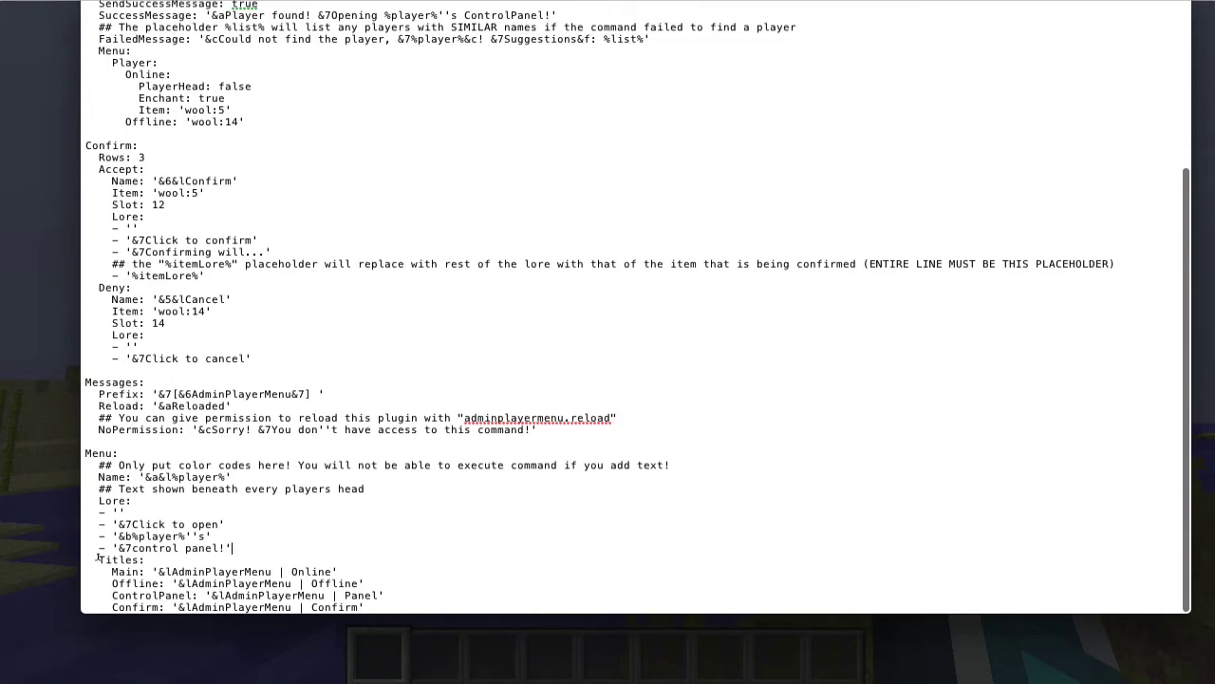
{"action": "left_click", "coordinate": [158, 571]}
{"action": "type", "text": "&a"}
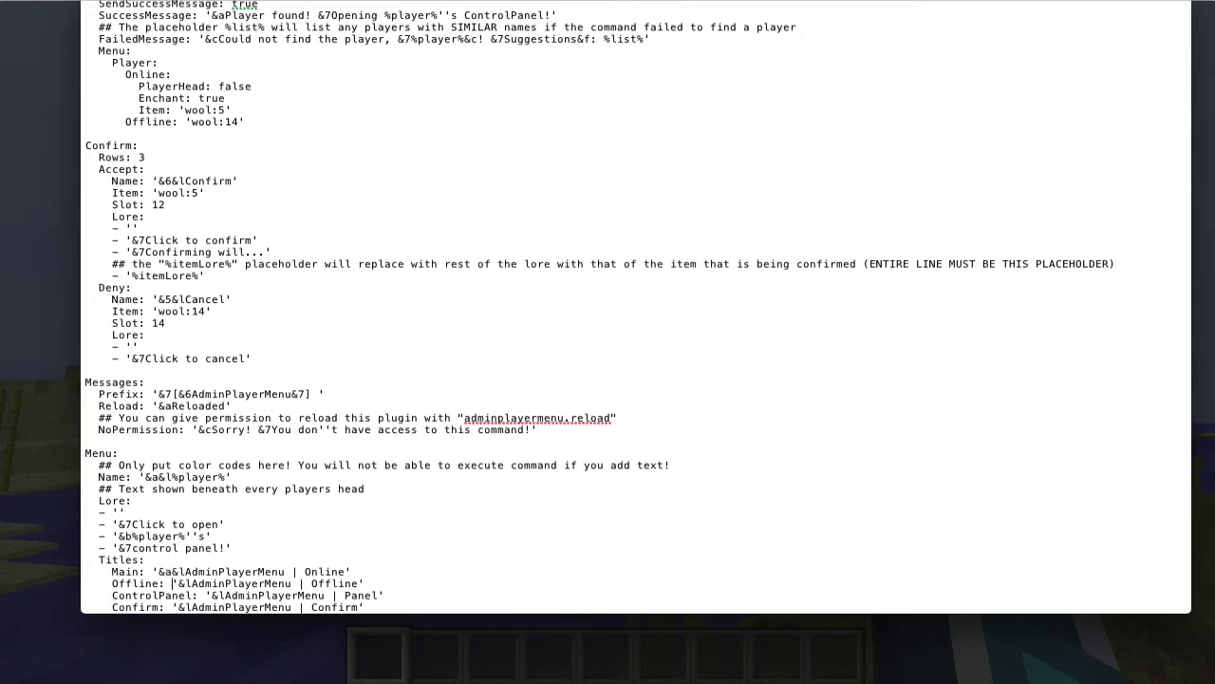
{"action": "left_click", "coordinate": [178, 583]}
{"action": "type", "text": "&a"}
{"action": "left_click", "coordinate": [210, 595]}
{"action": "type", "text": "&a&a"}
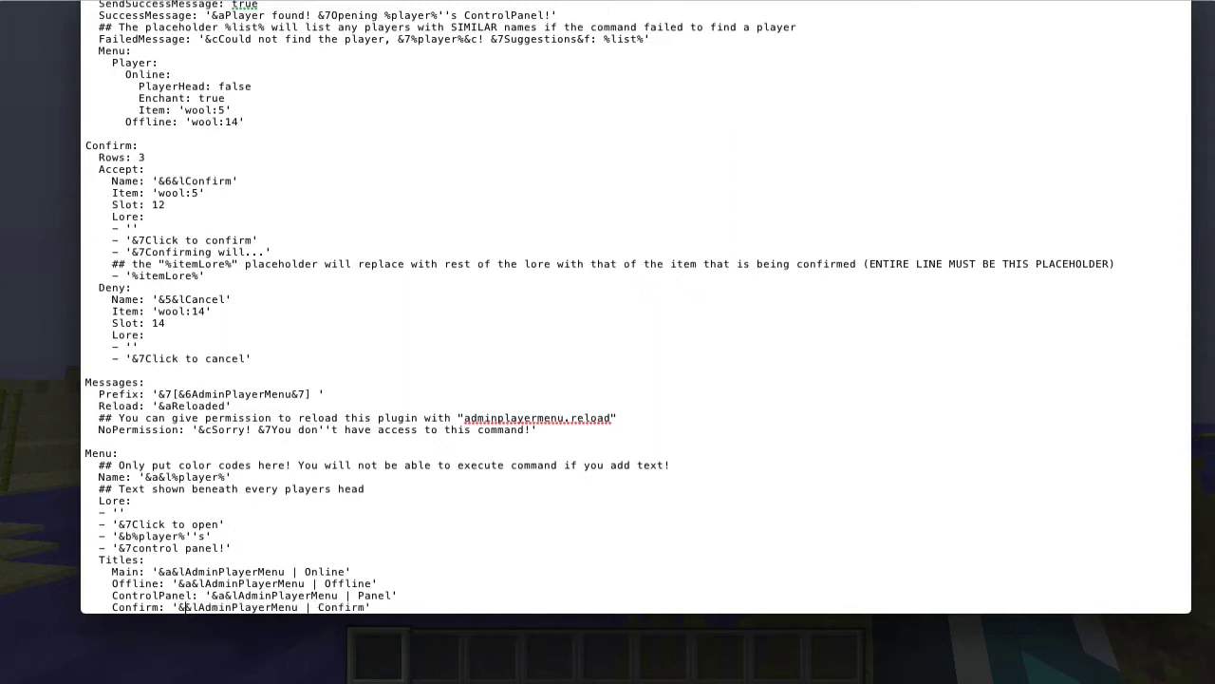
{"action": "key", "text": "super+Tab"}
{"action": "key", "text": "super+Tab"}
{"action": "key", "text": "super+Tab"}
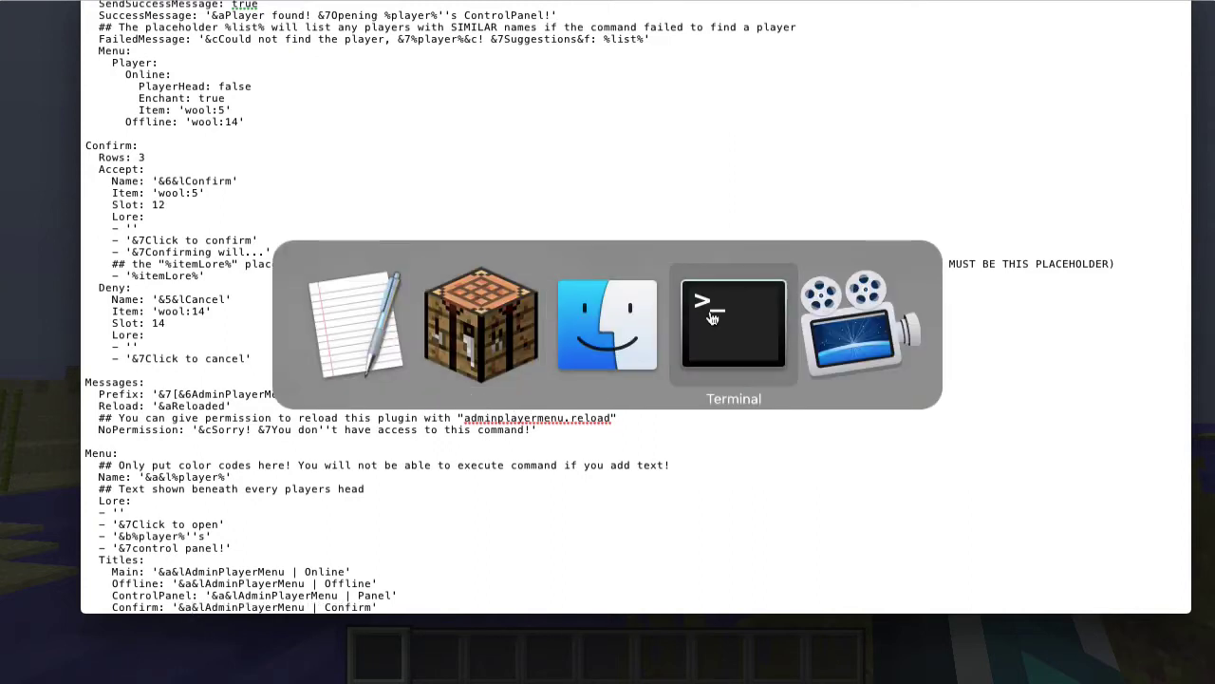
Reload the AdminPlayerMenu plugin with /admin reload
{"action": "key", "text": "Escape"}
{"action": "type", "text": "/"}
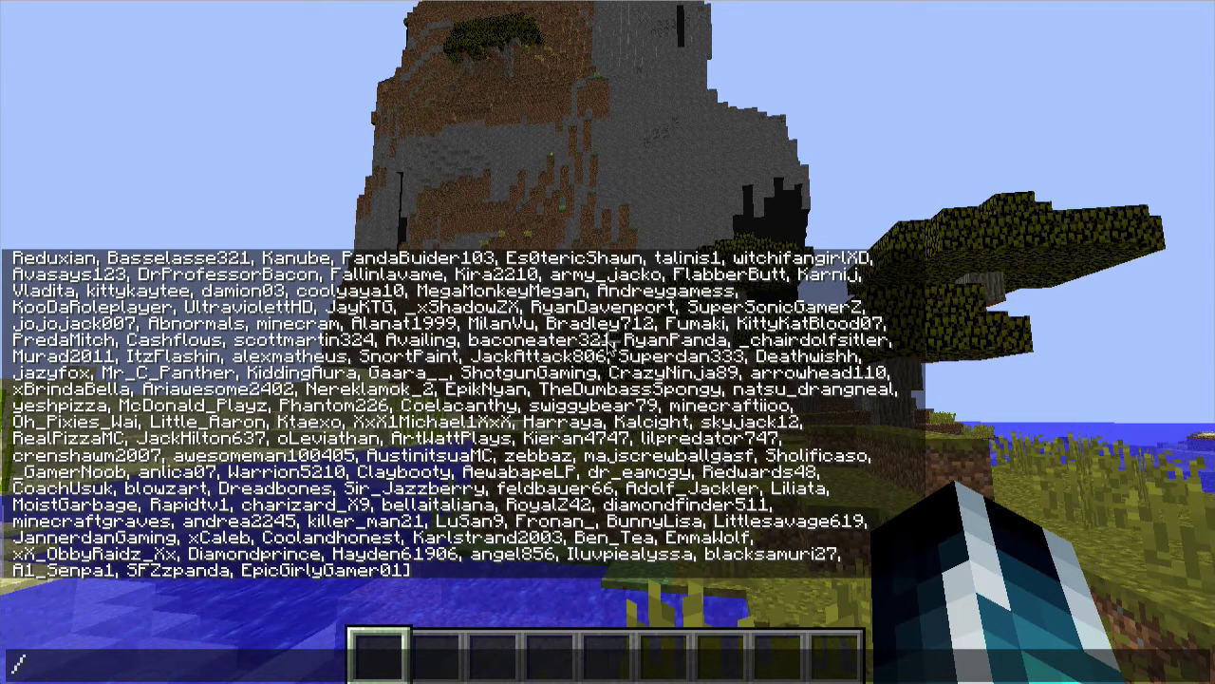
{"action": "type", "text": " ad"}
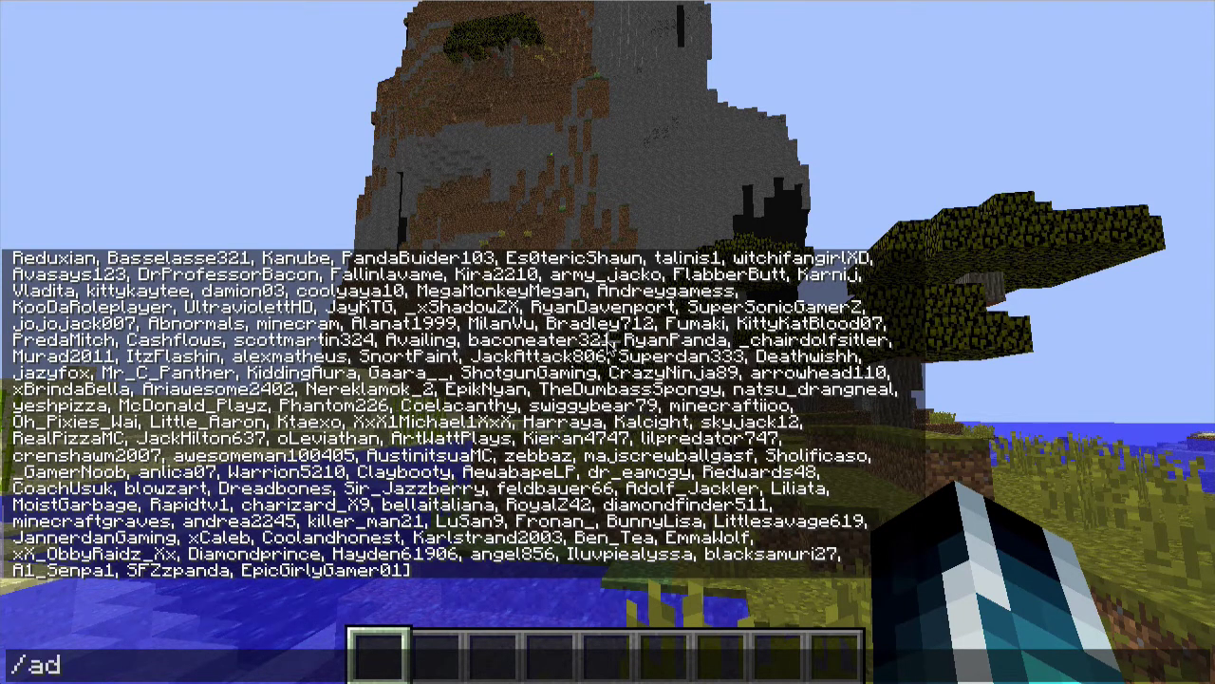
{"action": "type", "text": "min reload"}
{"action": "key", "text": "Return"}
Reopen the /admin menu and page through to the offline players' second page
{"action": "type", "text": "/"}
{"action": "key", "text": "Up"}
{"action": "key", "text": "BackSpace"}
{"action": "key", "text": "BackSpace"}
{"action": "key", "text": "BackSpace"}
{"action": "key", "text": "BackSpace"}
{"action": "key", "text": "BackSpace"}
{"action": "key", "text": "BackSpace"}
{"action": "key", "text": "Return"}
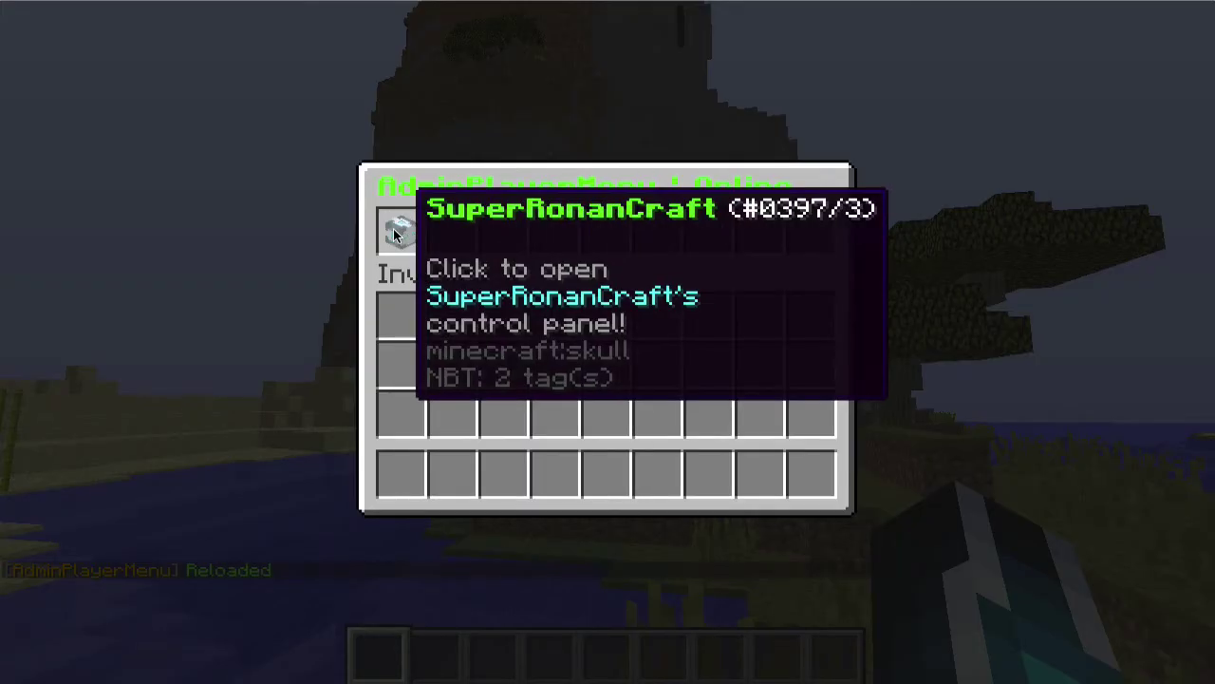
{"action": "key", "text": "Escape"}
{"action": "type", "text": "/"}
{"action": "key", "text": "Up"}
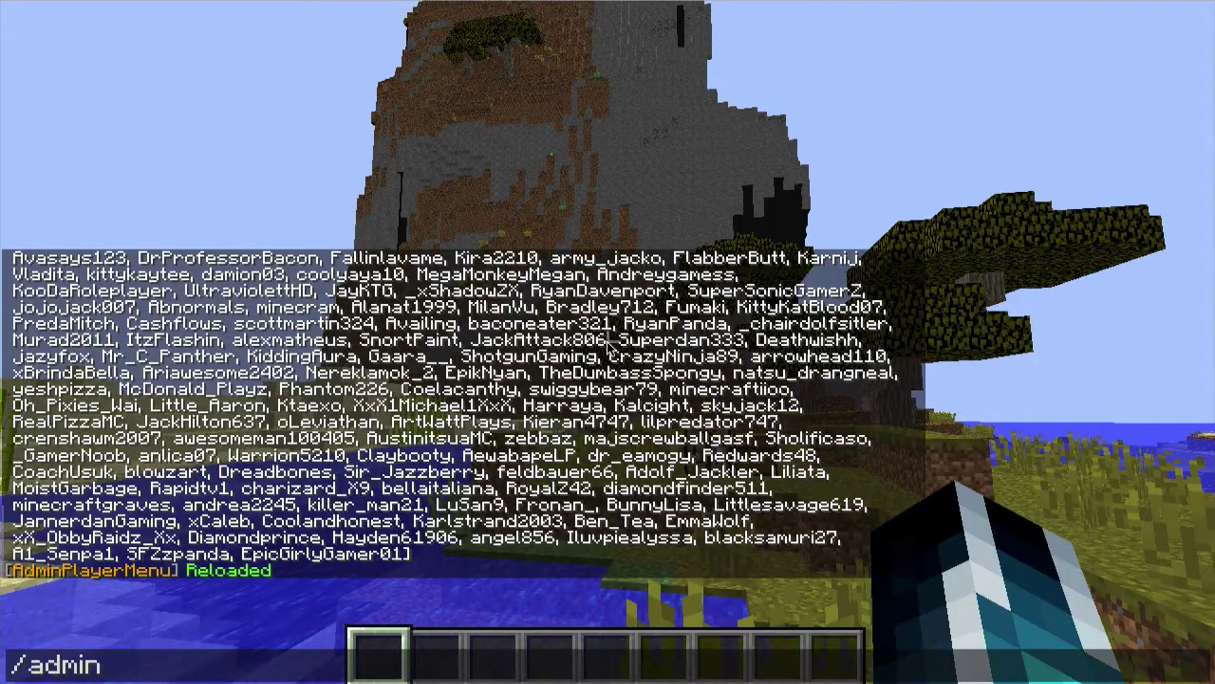
{"action": "key", "text": "Return"}
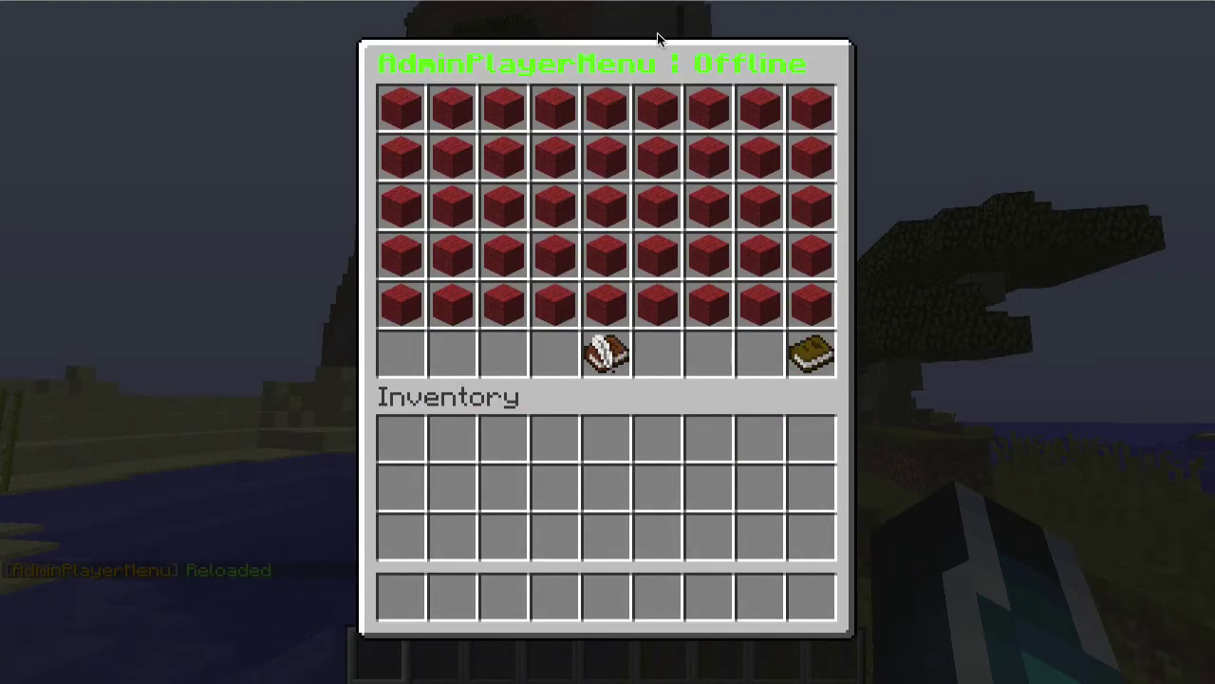
{"action": "left_click", "coordinate": [813, 362]}
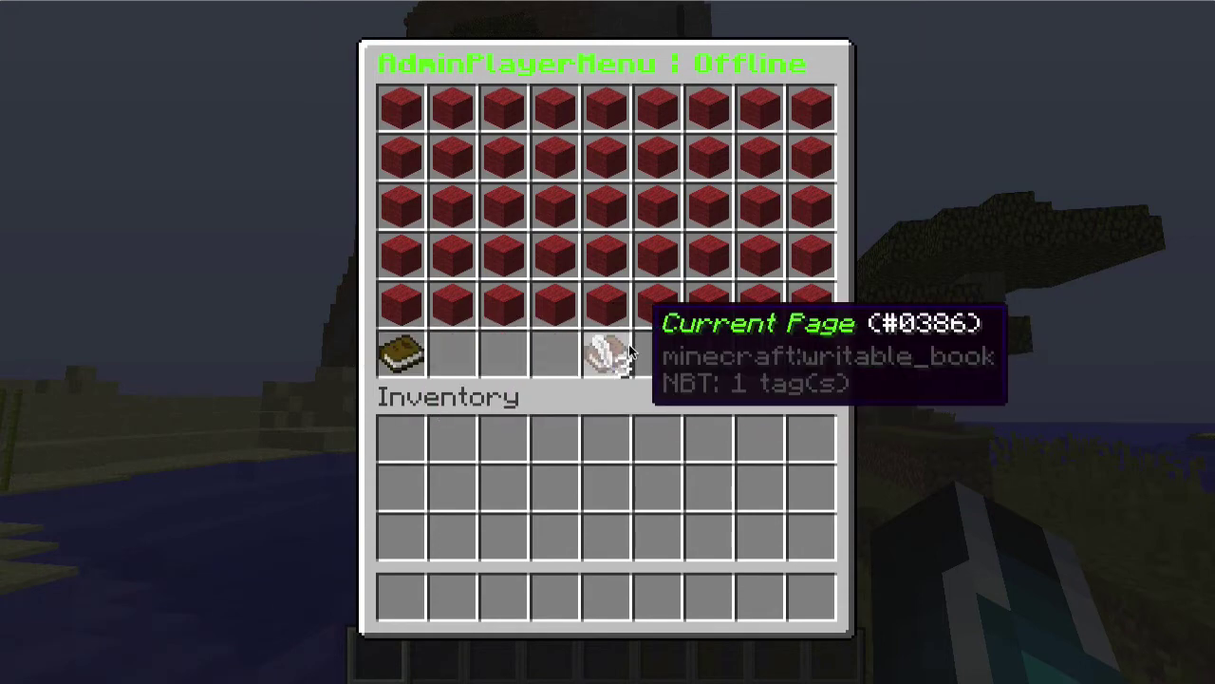
{"action": "key", "text": "super+Tab"}
{"action": "left_click", "coordinate": [495, 321]}
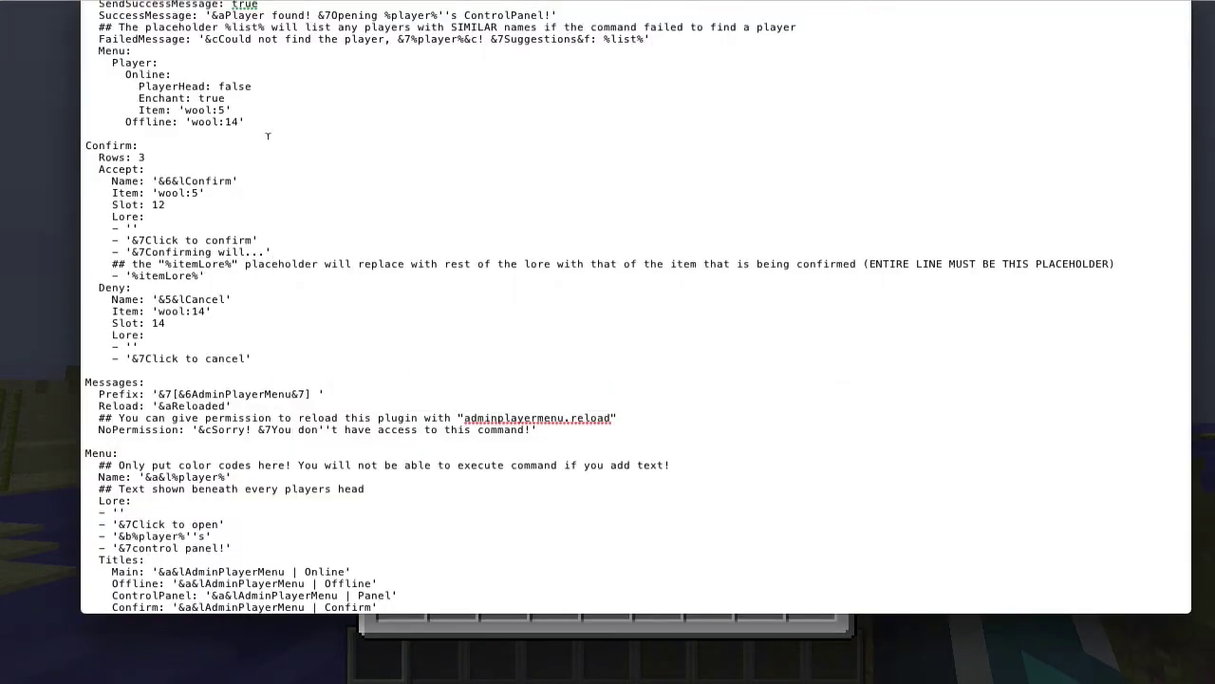
Close config.yml and open controlpanel.yml from the AdminPlayerMenu folder in Finder
{"action": "key", "text": "super+w"}
{"action": "key", "text": "super+Tab"}
{"action": "key", "text": "Tab"}
{"action": "double_click", "coordinate": [247, 255]}
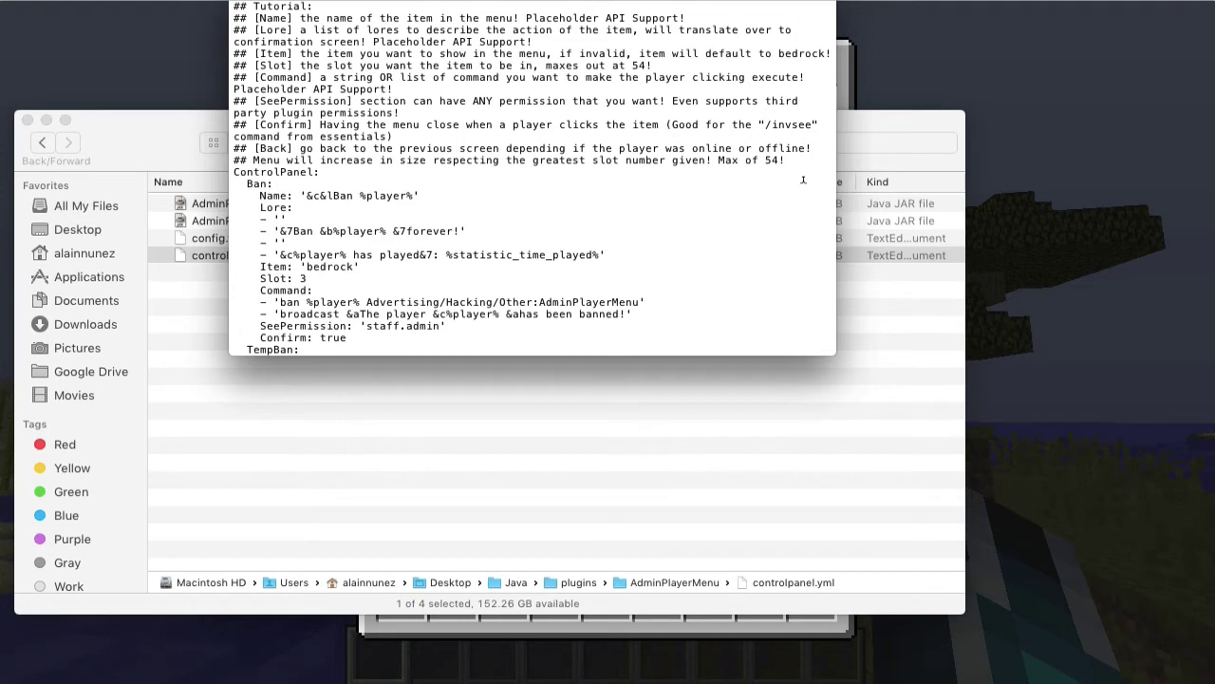
Highlight the tutorial comment block in controlpanel.yml, then enlarge the window
{"action": "left_click_drag", "start_coordinate": [794, 159], "coordinate": [232, 5]}
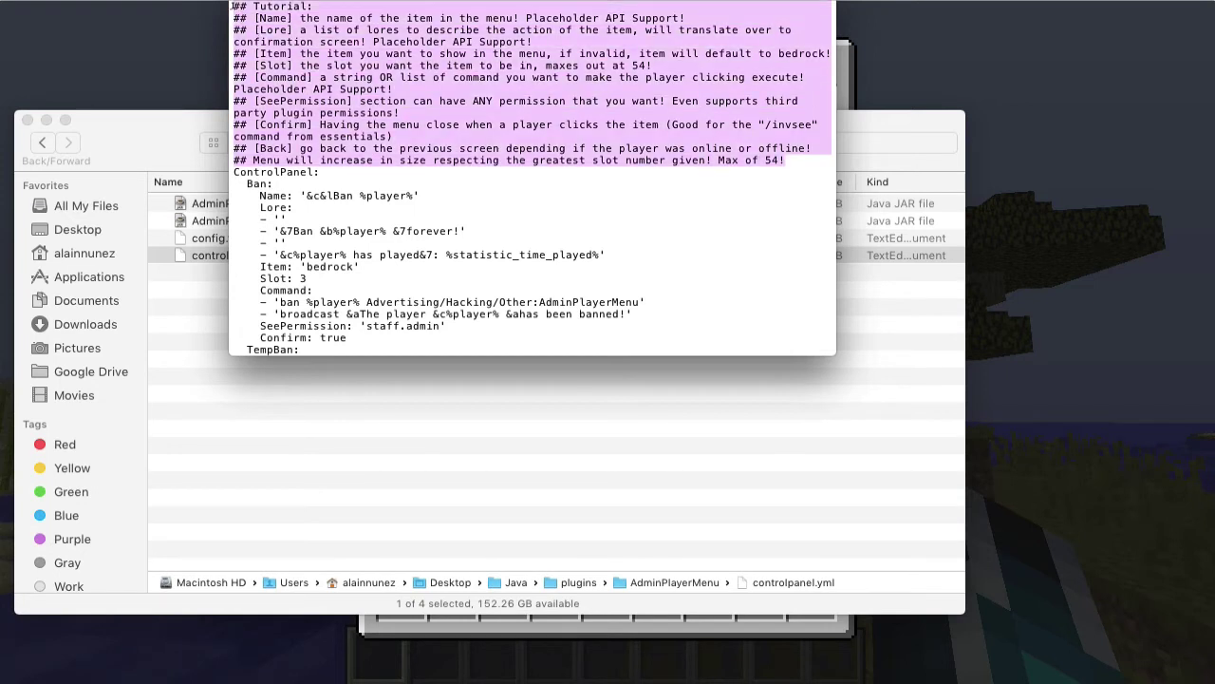
{"action": "left_click", "coordinate": [334, 70]}
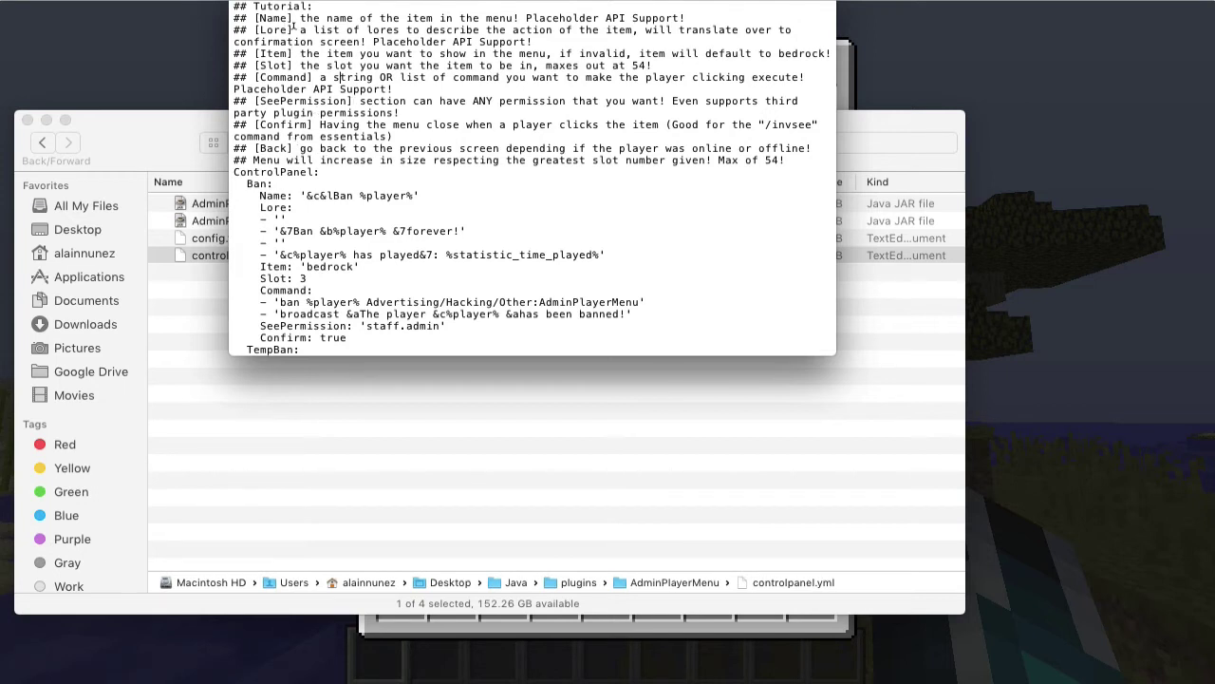
{"action": "double_click", "coordinate": [827, 353]}
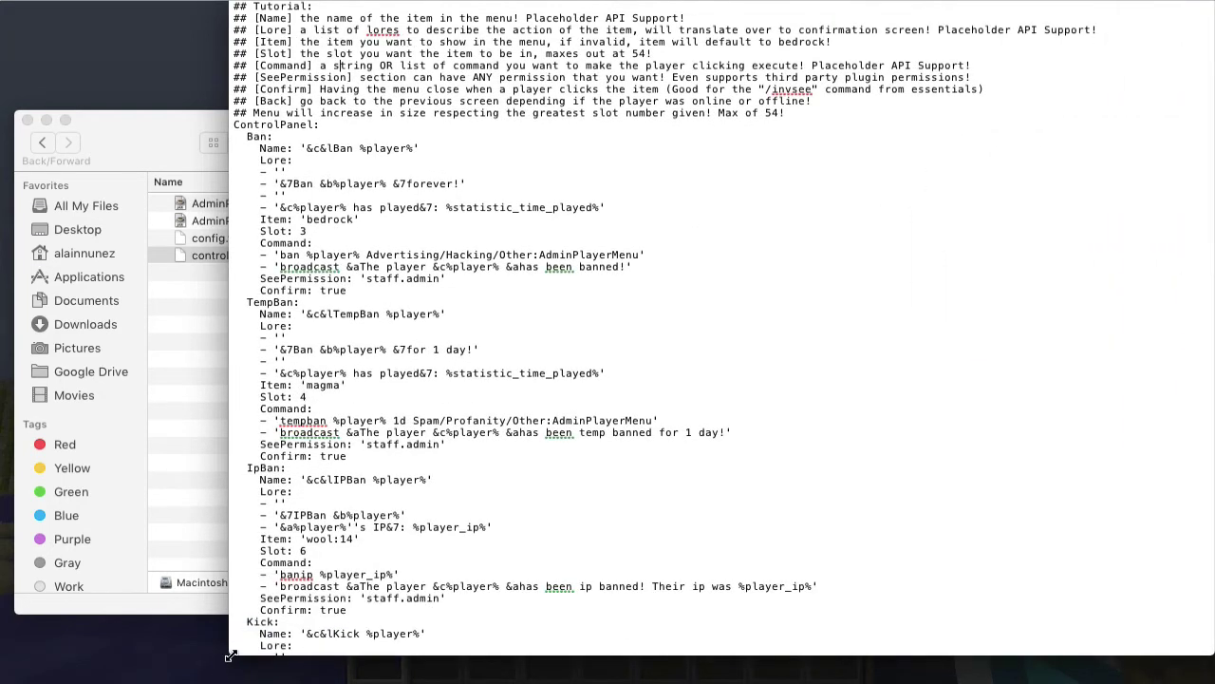
Widen the window and compare the Ban name '&c&lBan %player%' and lore with the in-game tooltip
{"action": "left_click_drag", "start_coordinate": [229, 655], "coordinate": [76, 661]}
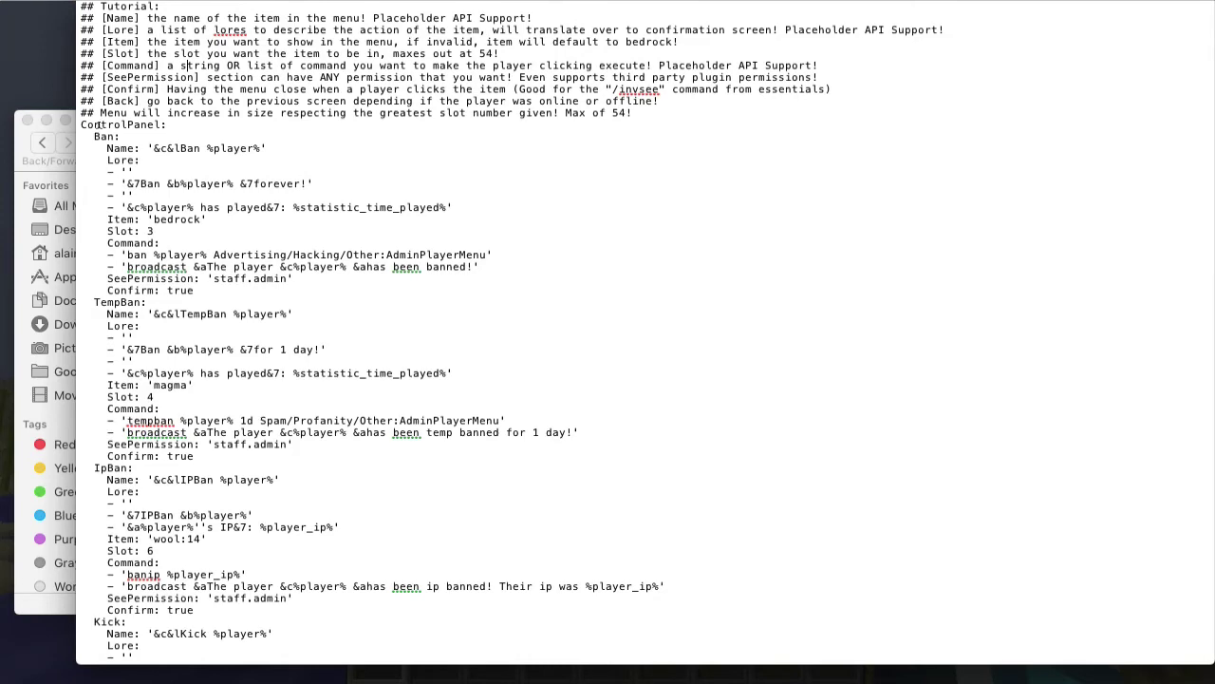
{"action": "left_click_drag", "start_coordinate": [92, 134], "coordinate": [130, 196]}
{"action": "key", "text": "super+Tab"}
{"action": "key", "text": "super+Tab"}
{"action": "left_click", "coordinate": [608, 348]}
{"action": "key", "text": "super+Tab"}
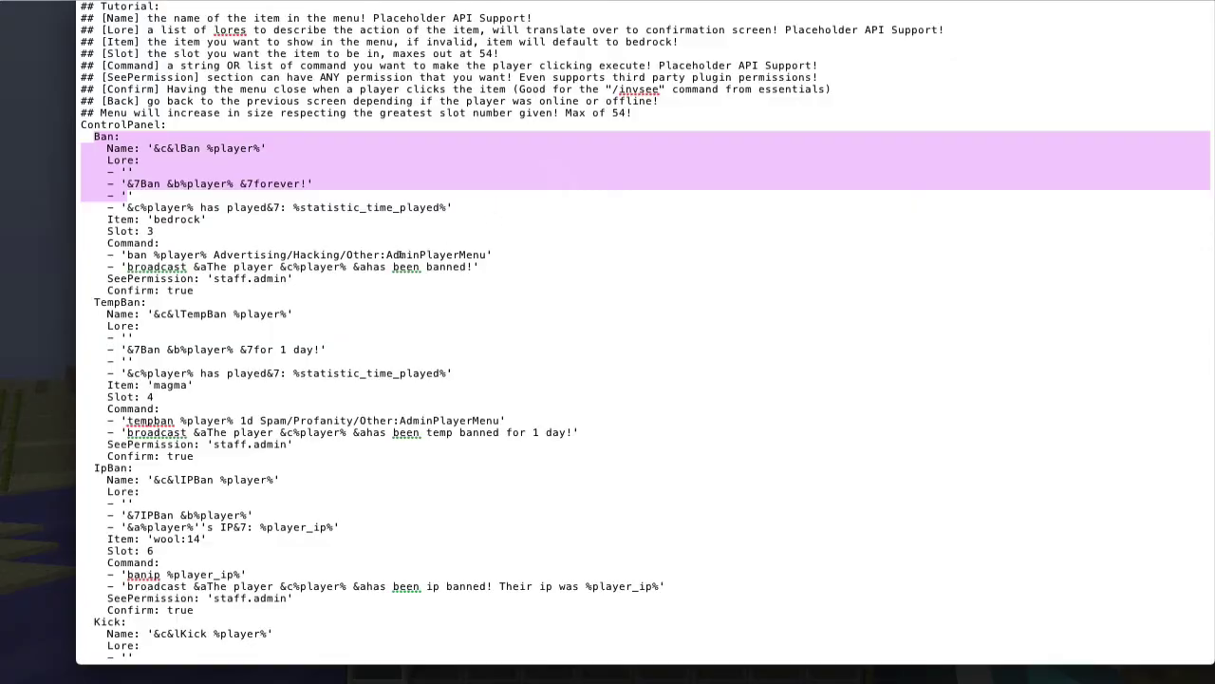
{"action": "left_click", "coordinate": [157, 146]}
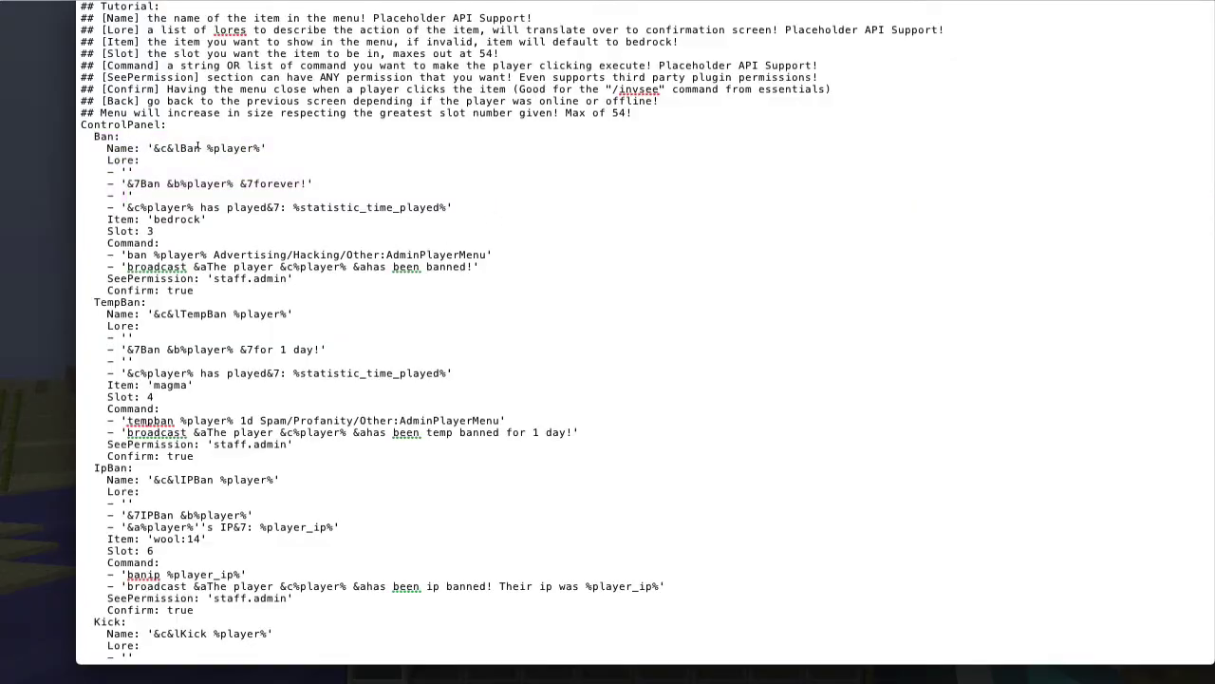
{"action": "left_click_drag", "start_coordinate": [206, 146], "coordinate": [262, 146]}
{"action": "key", "text": "super+Tab"}
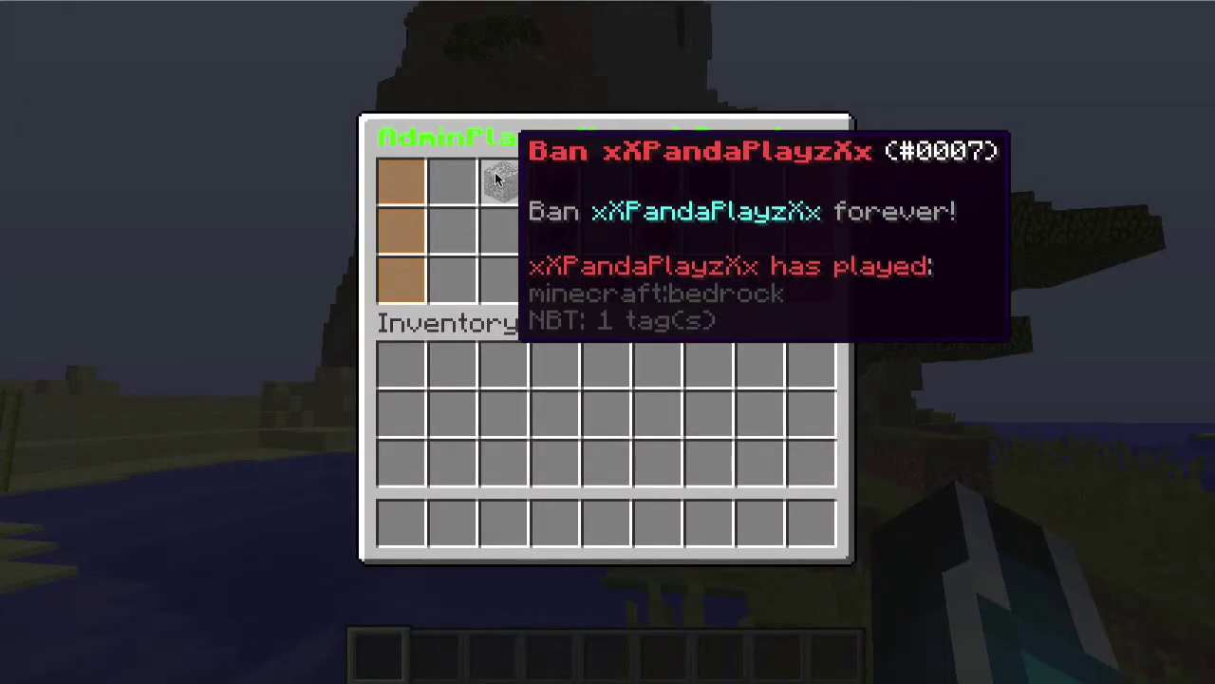
{"action": "key", "text": "super+Tab"}
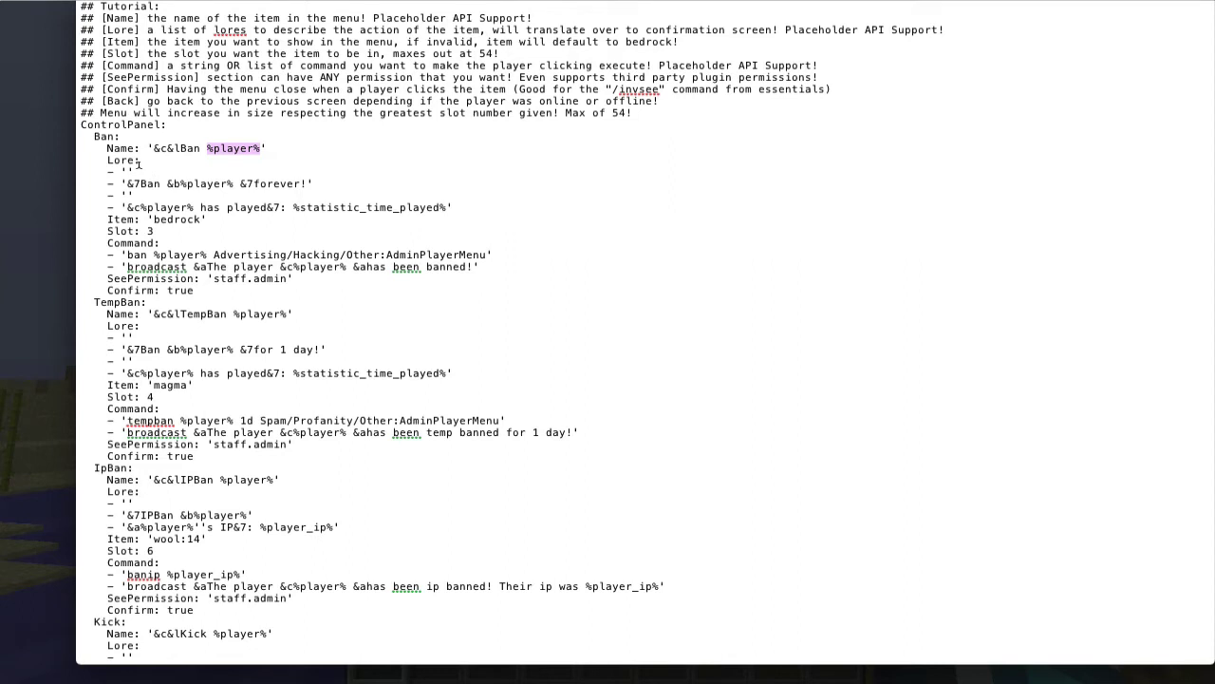
{"action": "left_click_drag", "start_coordinate": [107, 159], "coordinate": [455, 201]}
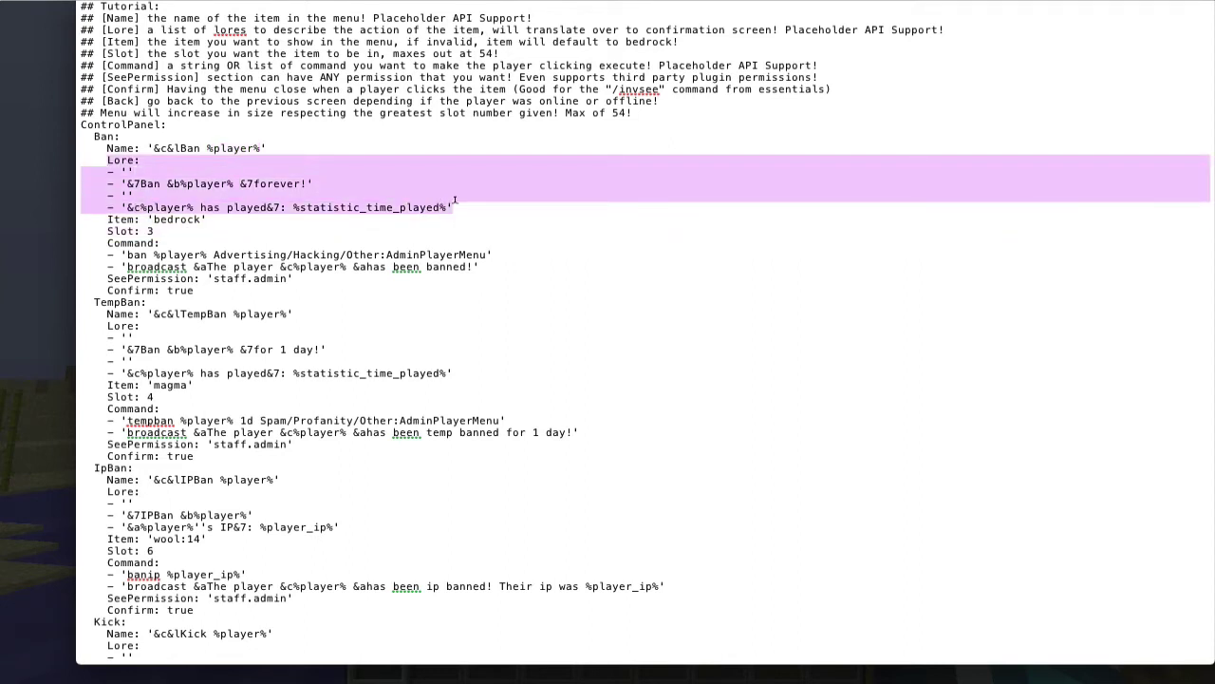
{"action": "left_click", "coordinate": [226, 203]}
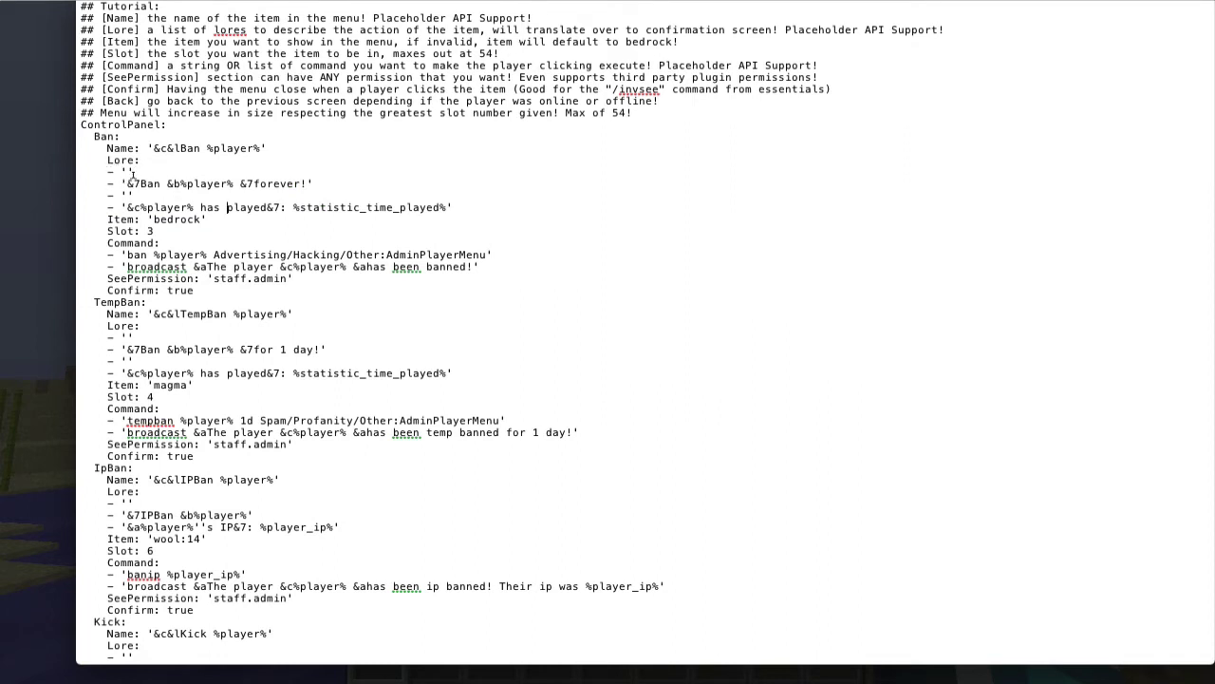
{"action": "left_click_drag", "start_coordinate": [139, 178], "coordinate": [288, 186]}
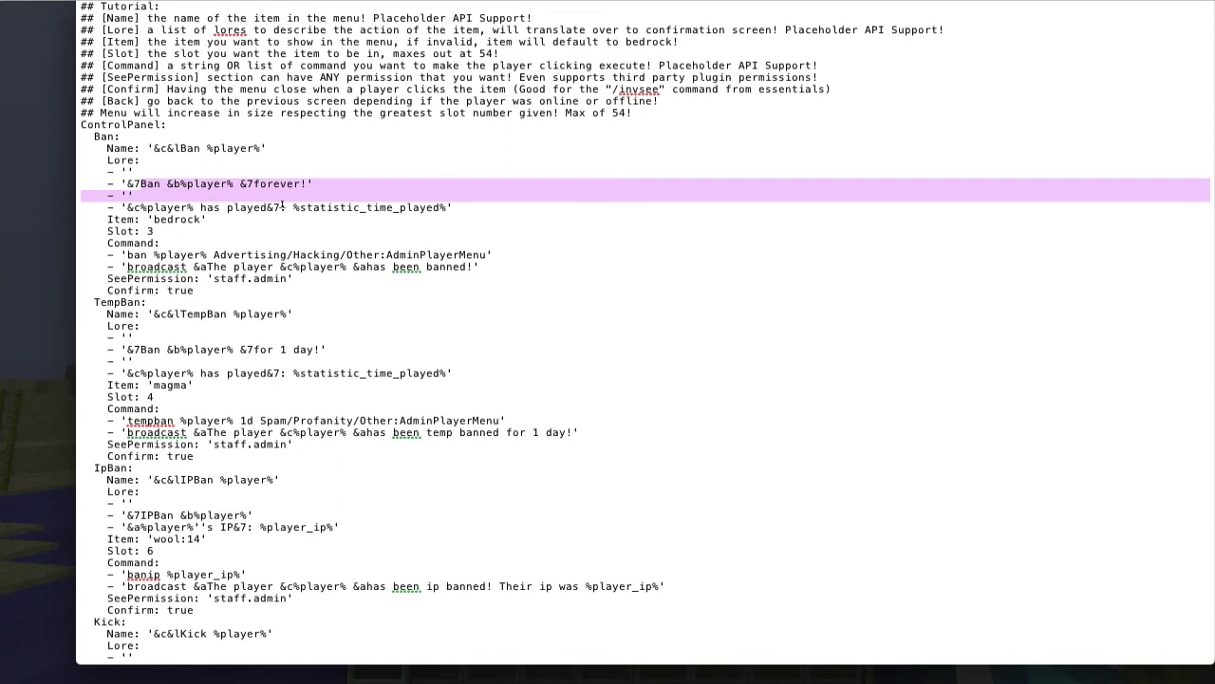
{"action": "left_click_drag", "start_coordinate": [293, 207], "coordinate": [442, 206]}
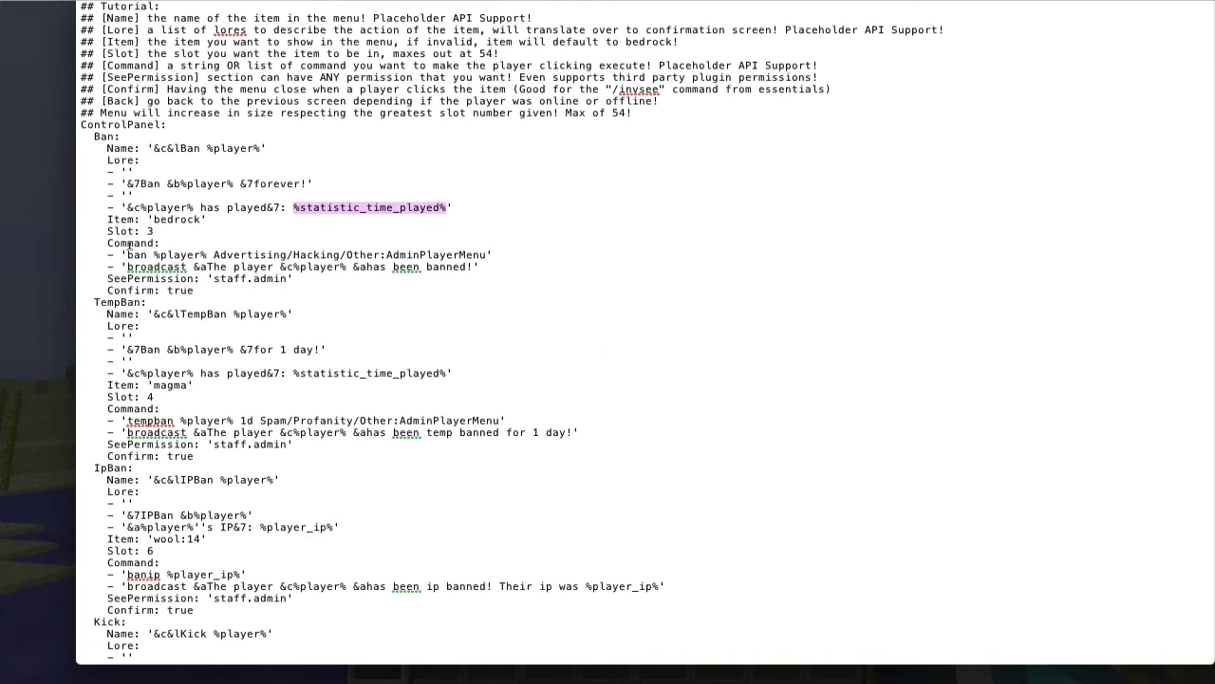
{"action": "left_click", "coordinate": [125, 254]}
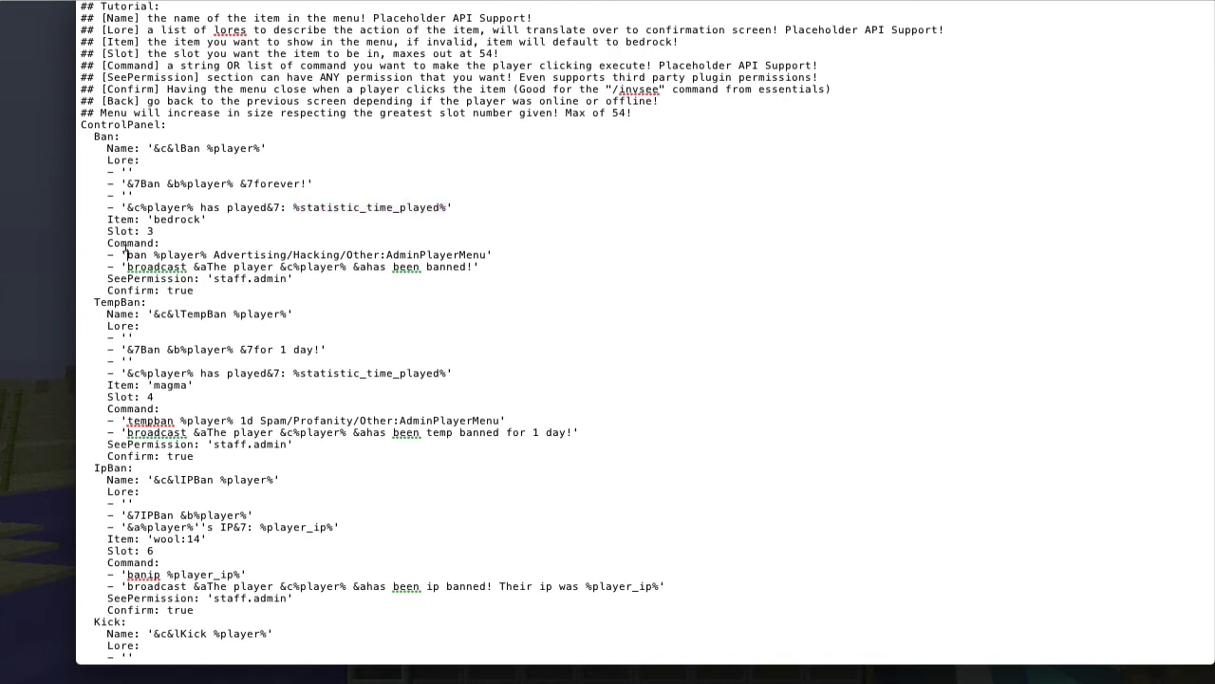
{"action": "type", "text": "/"}
{"action": "key", "text": "BackSpace"}
{"action": "mouse_move", "coordinate": [104, 249]}
{"action": "left_mouse_down"}
{"action": "mouse_move", "coordinate": [486, 256]}
{"action": "mouse_move", "coordinate": [107, 263]}
{"action": "left_mouse_up"}
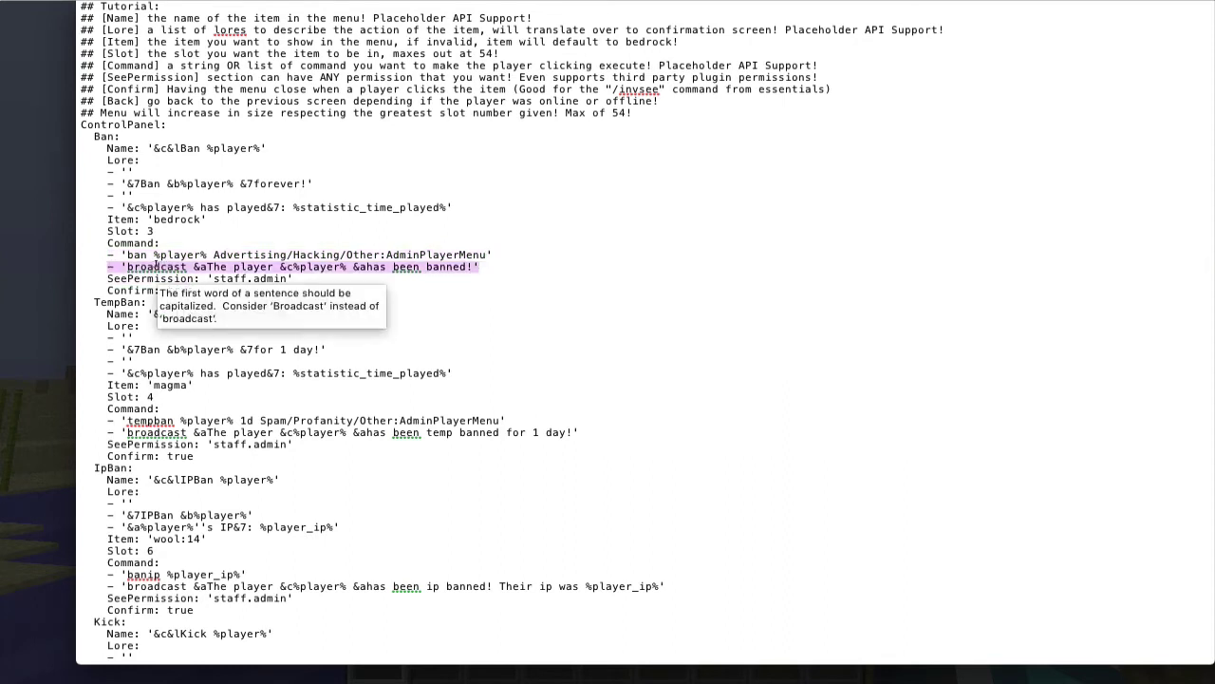
{"action": "left_click", "coordinate": [157, 267]}
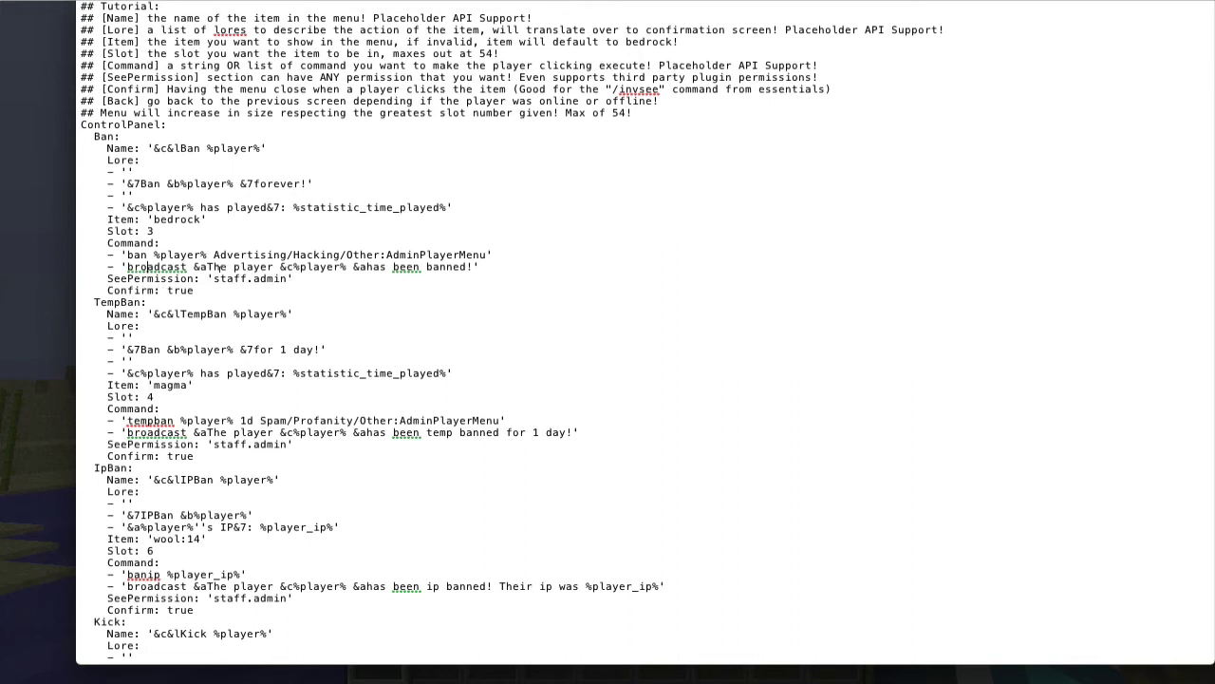
Highlight the staff.admin permission value, then open the Ban confirmation screen in-game
{"action": "left_click_drag", "start_coordinate": [210, 277], "coordinate": [288, 277]}
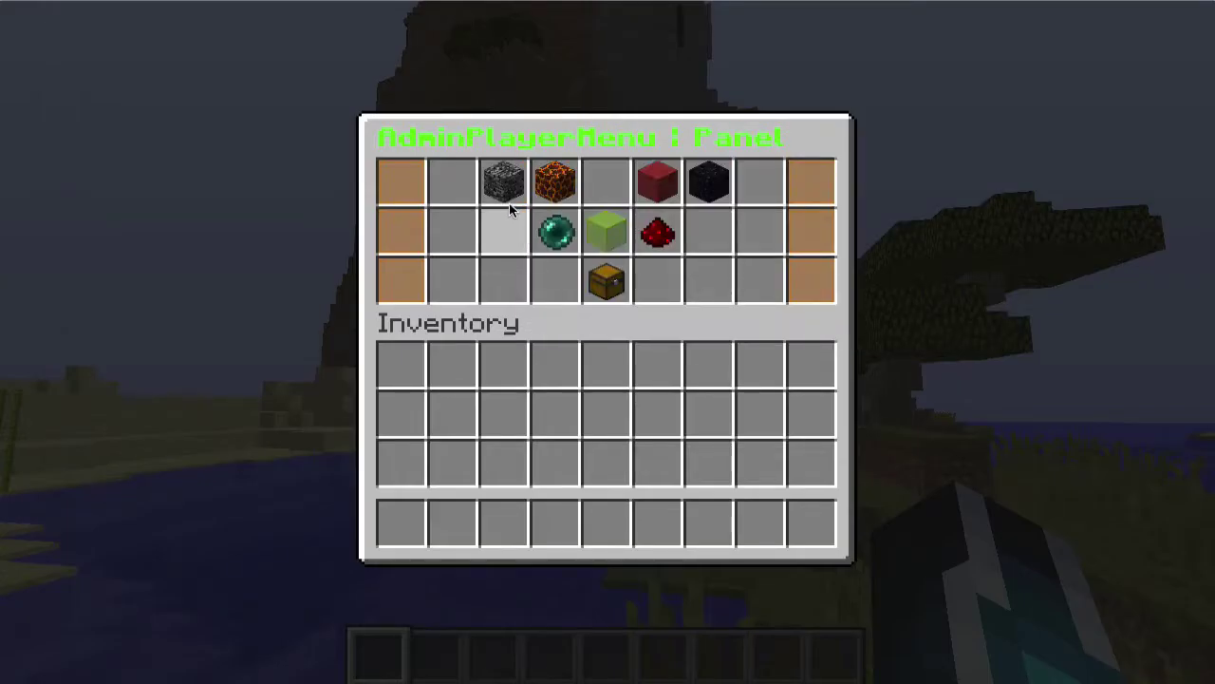
{"action": "left_click", "coordinate": [510, 211]}
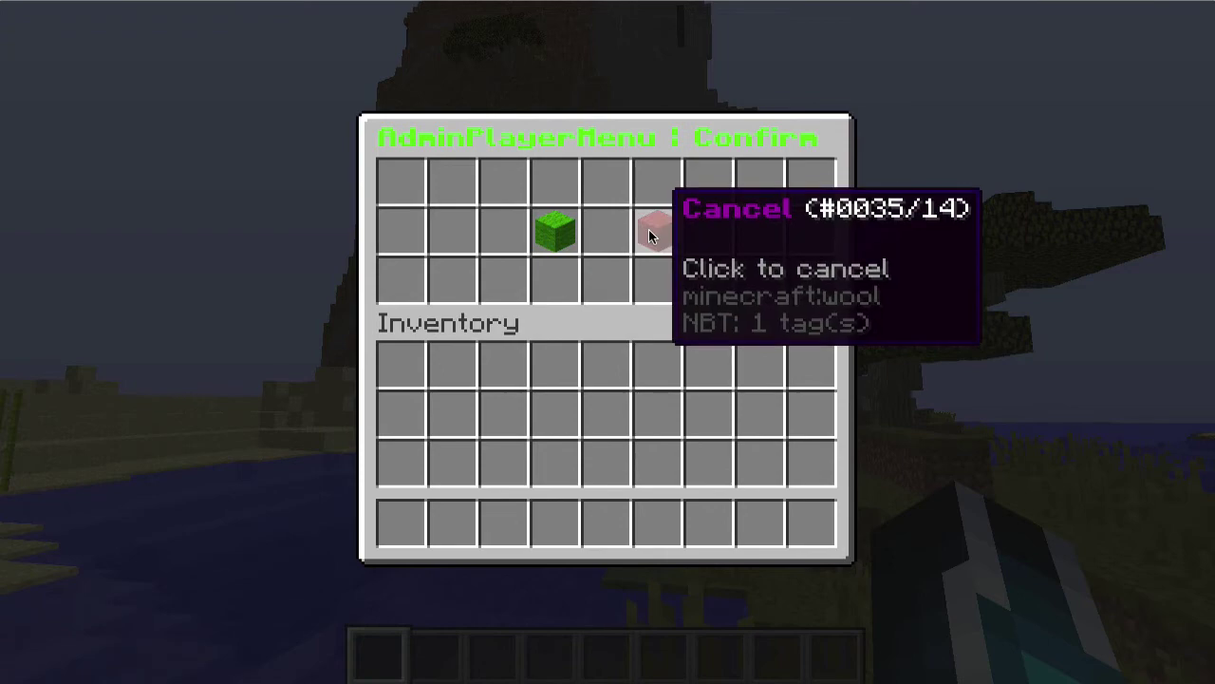